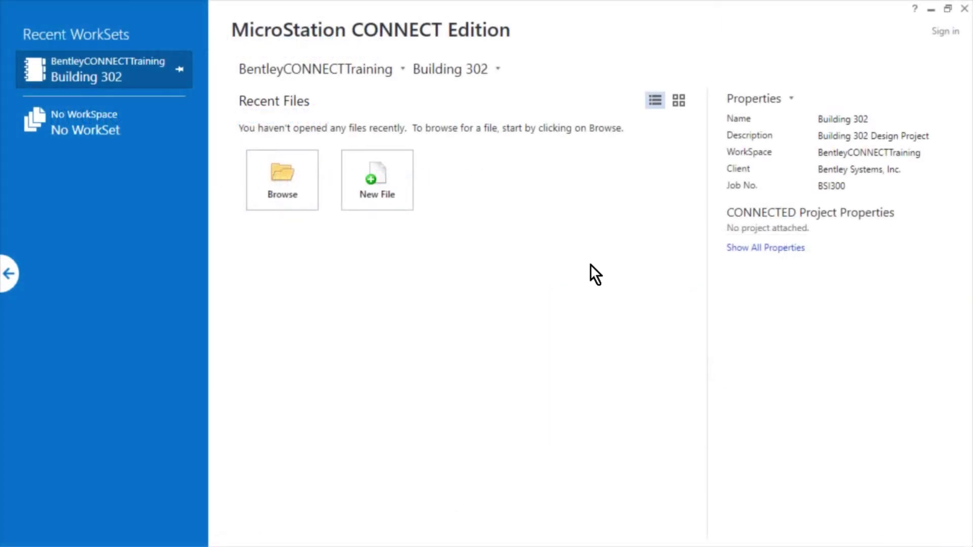
Browse to the dgn folder and open design-composition.dgn
left_click(309, 203)
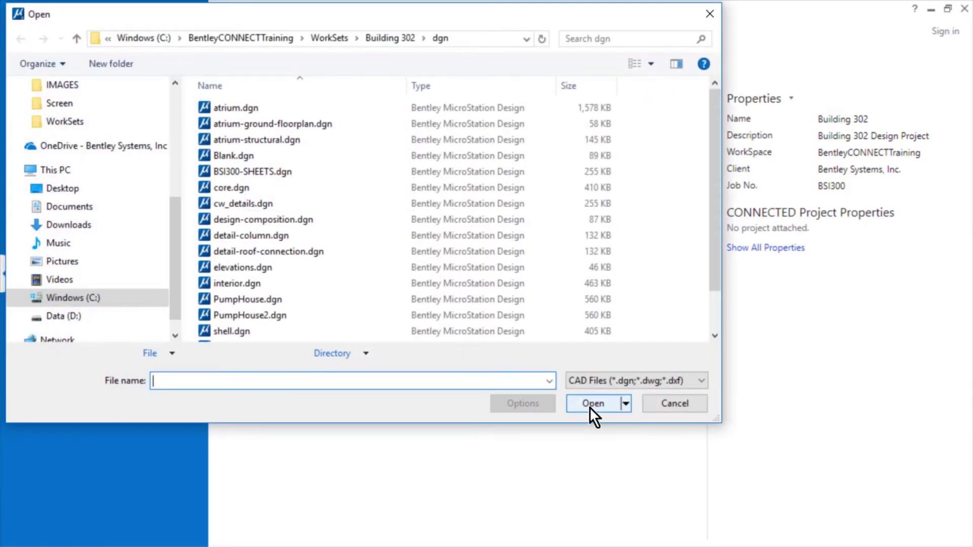
left_click(338, 219)
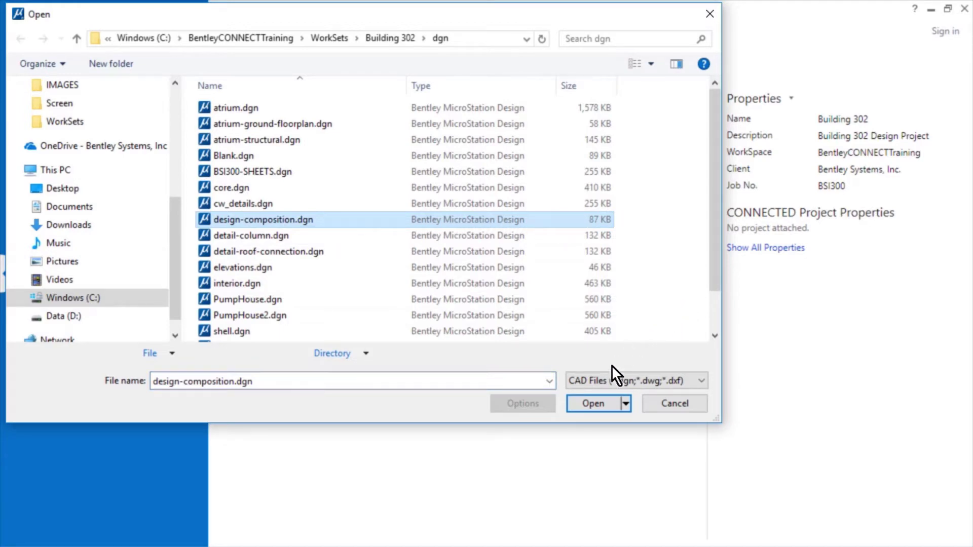
left_click(607, 406)
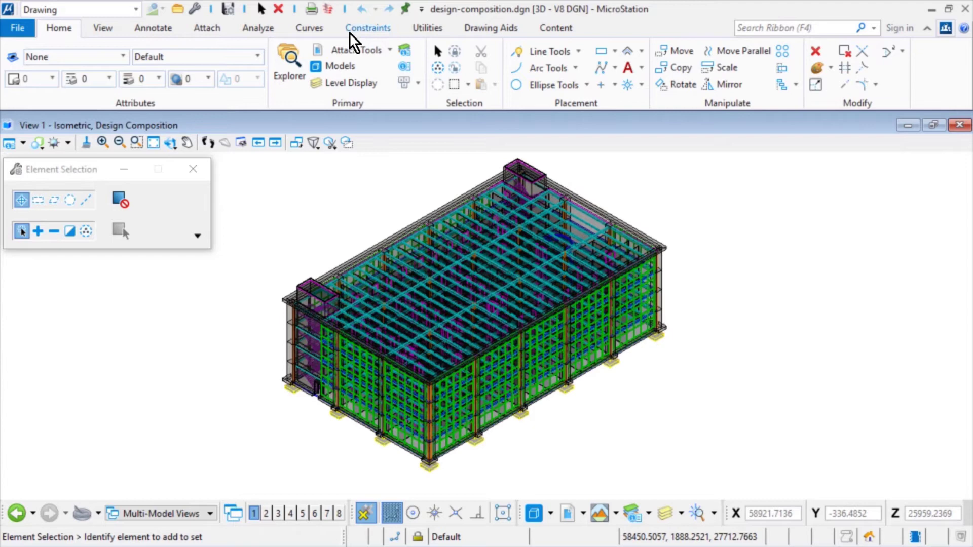
Rotate the view to Front and start a plan callout using the PlanView drawing seed
left_click(101, 28)
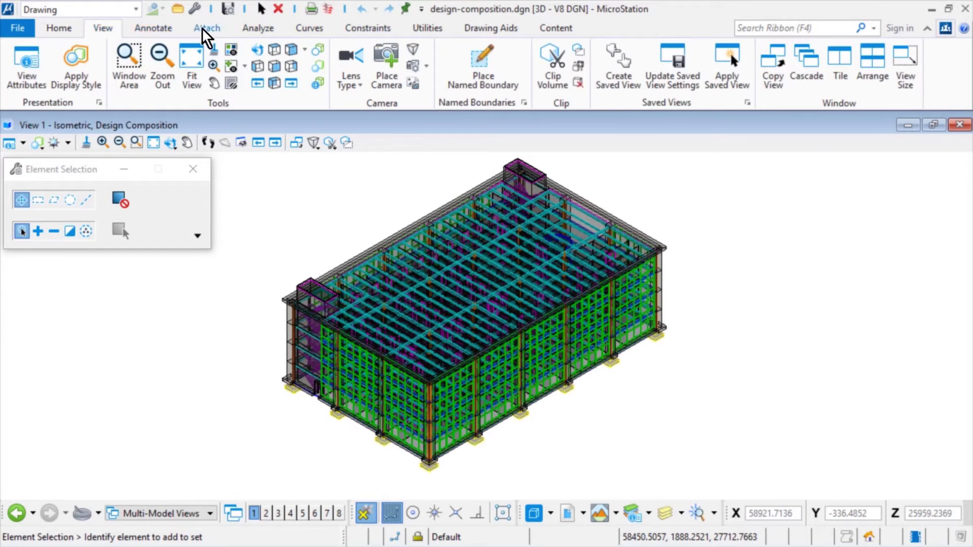
left_click(275, 71)
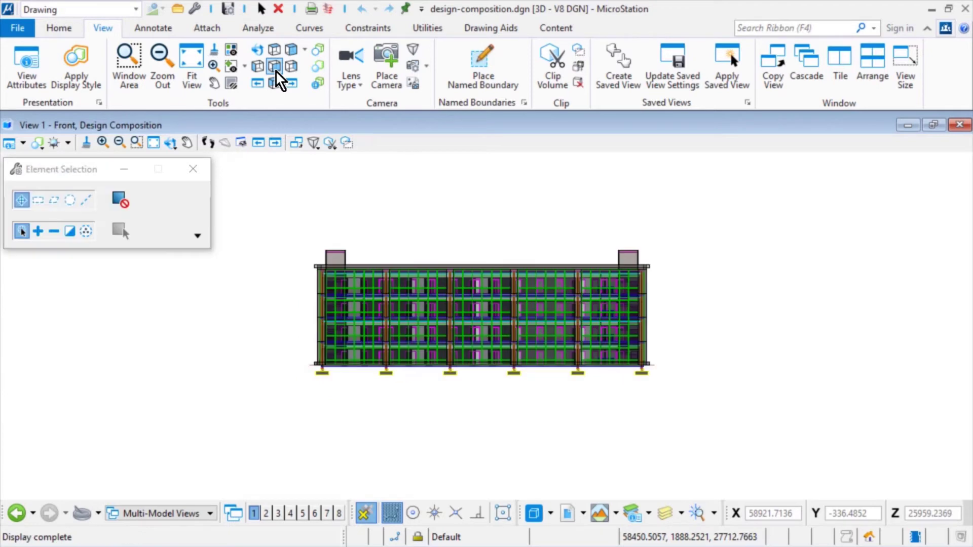
left_click(158, 29)
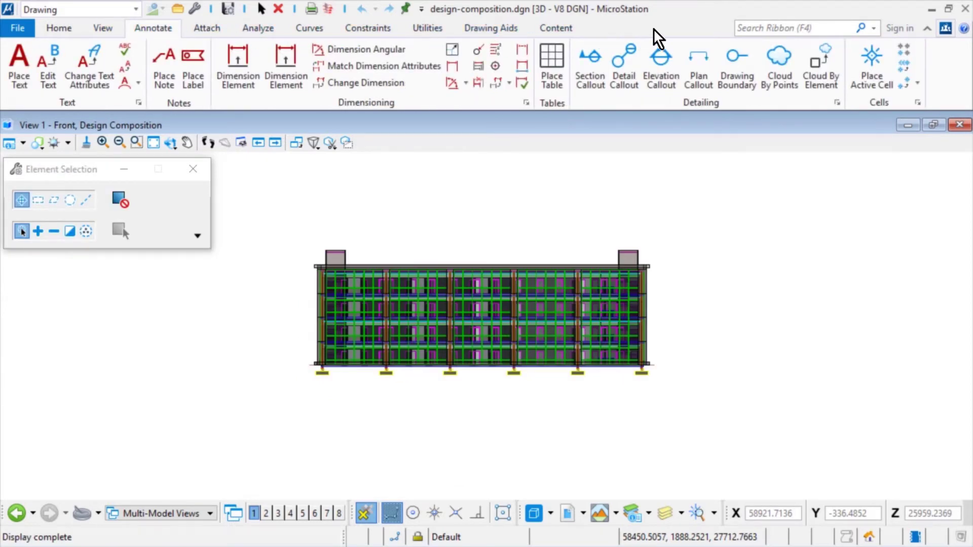
left_click(705, 91)
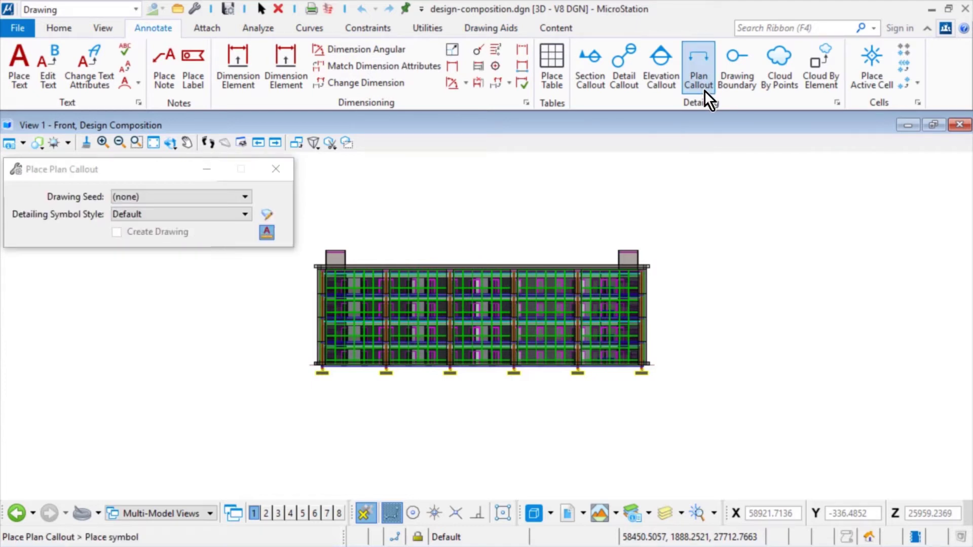
left_click(281, 192)
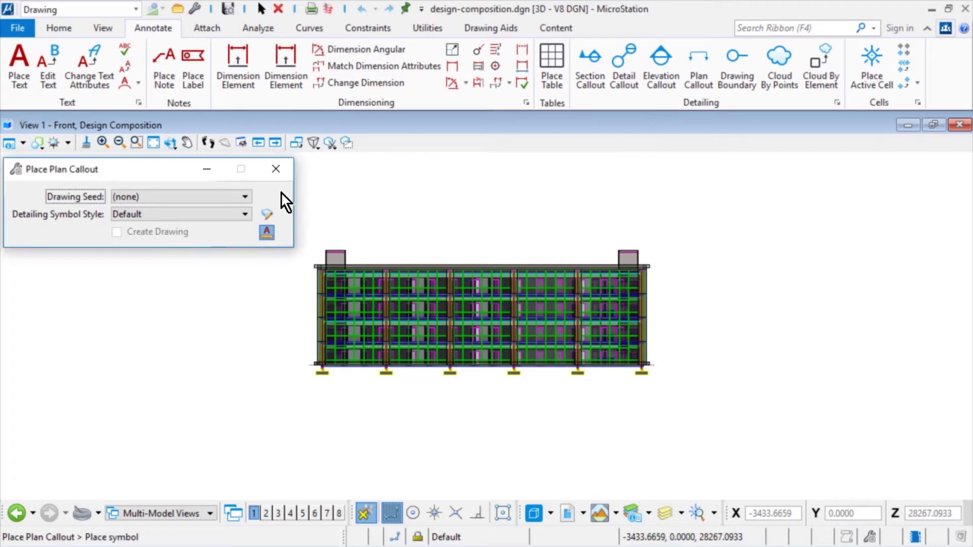
left_click(198, 197)
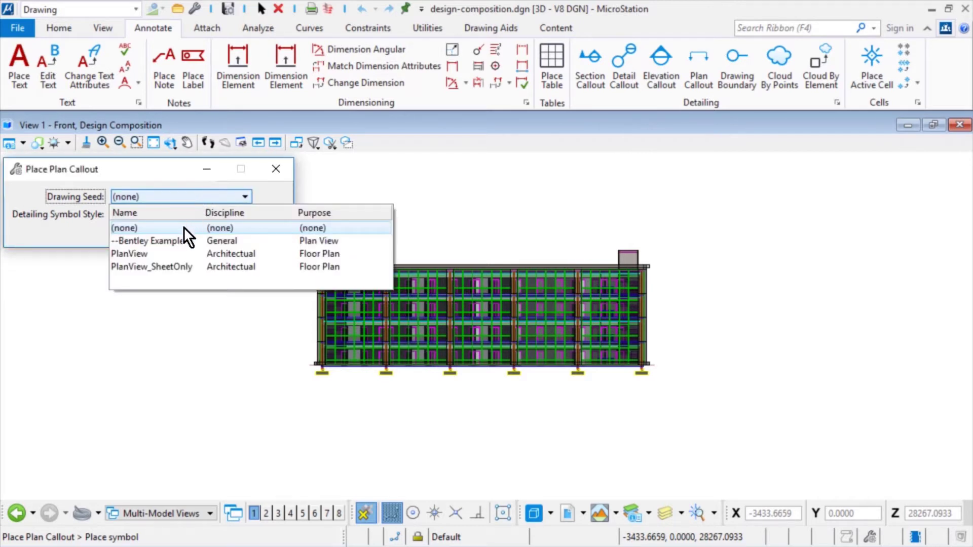
left_click(193, 255)
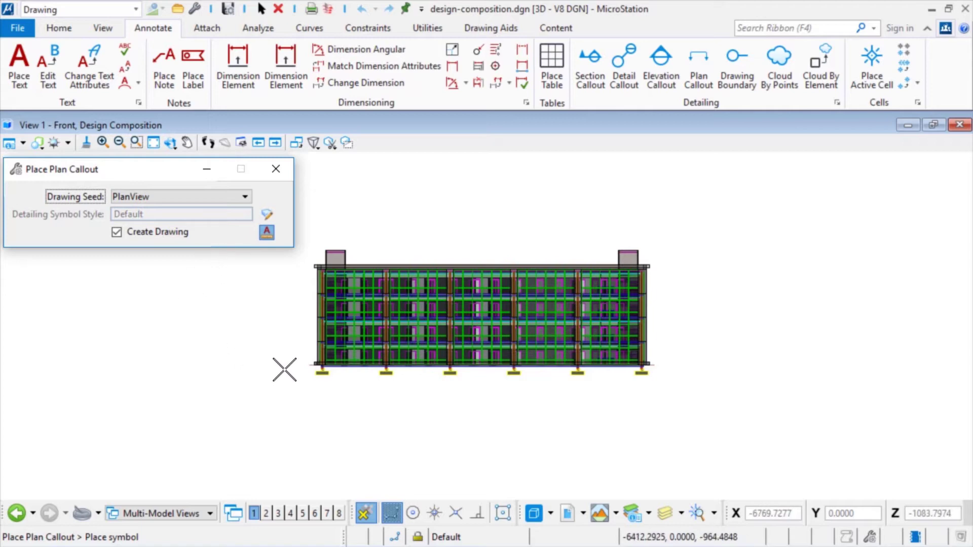
Start the plan callout at X -3000, Y 2000 from the slab corner
scroll(285, 369, "up", 5)
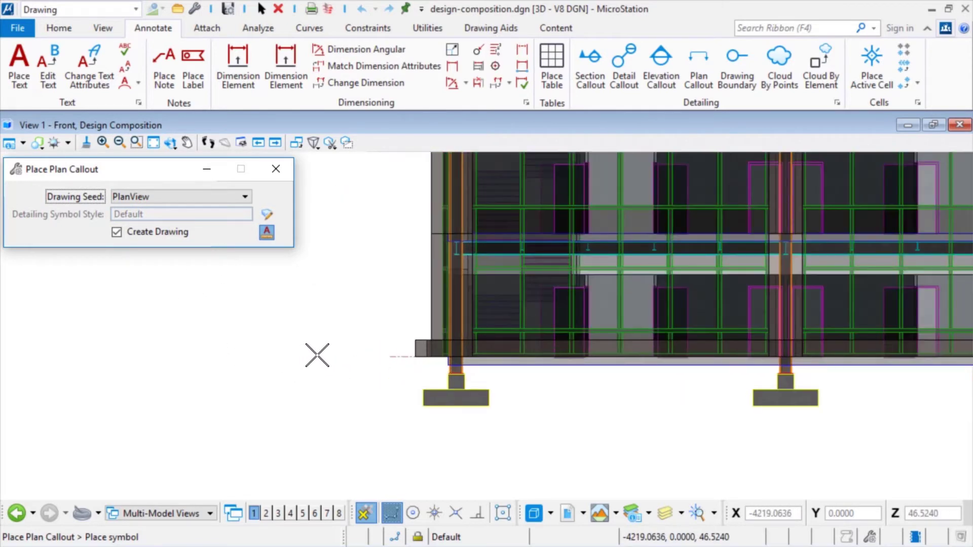
scroll(317, 355, "up", 1)
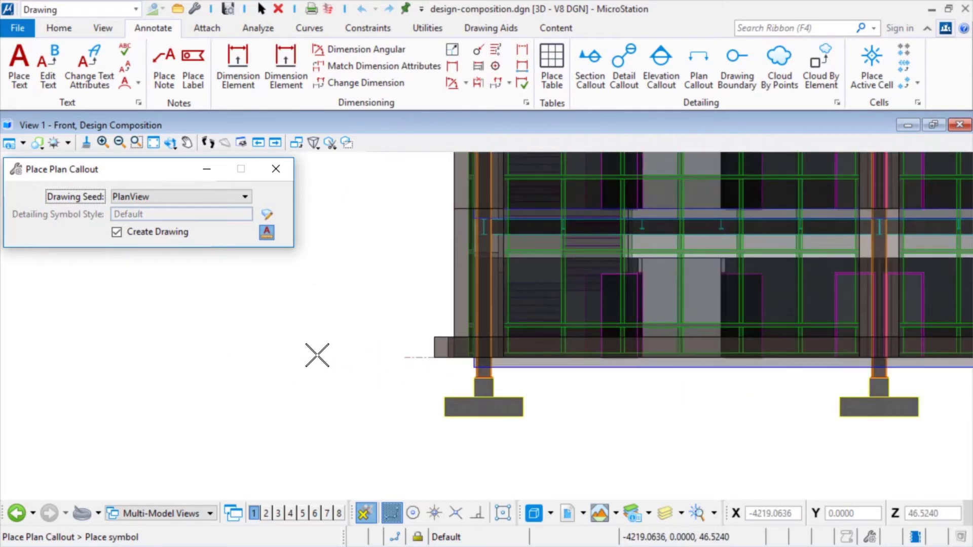
left_click(434, 363)
type("3")
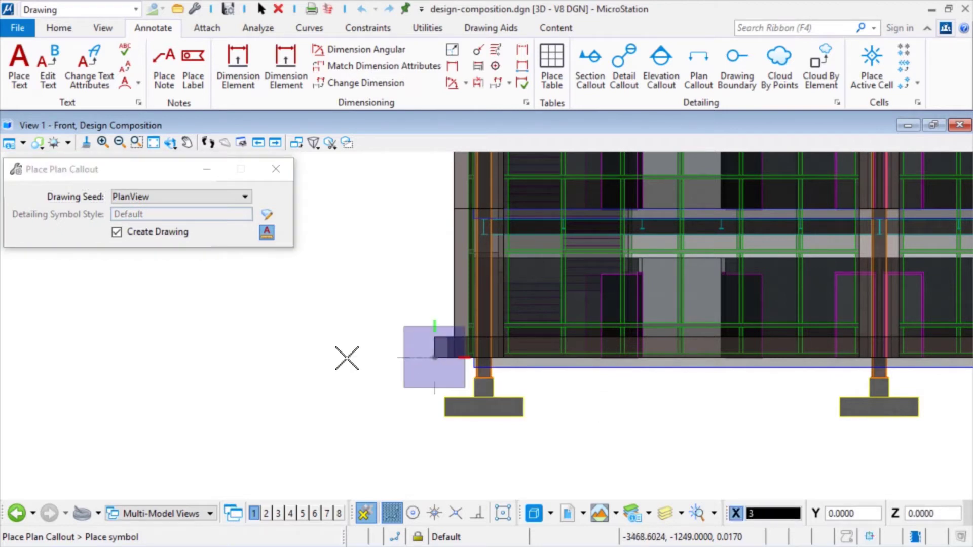
type("000")
key("Tab")
type("2")
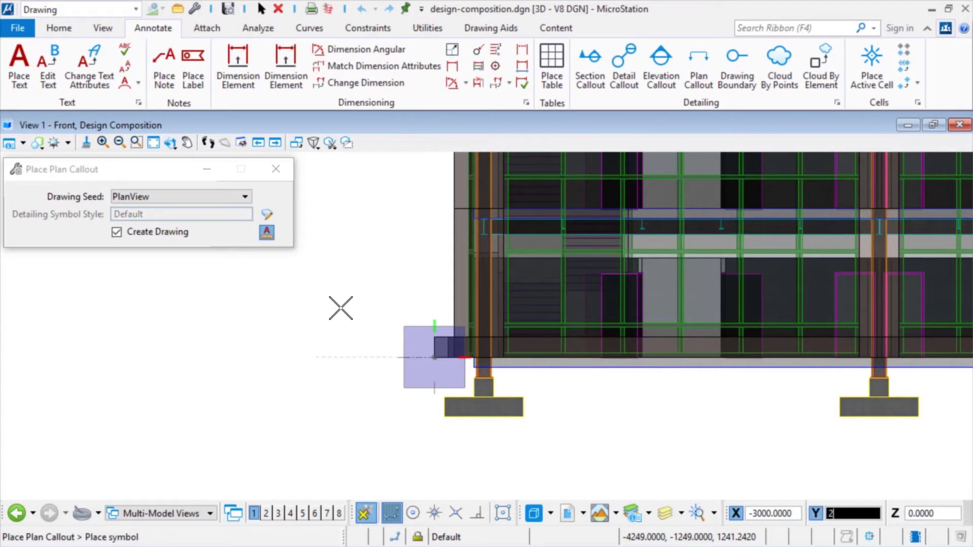
type("000")
left_click(340, 308)
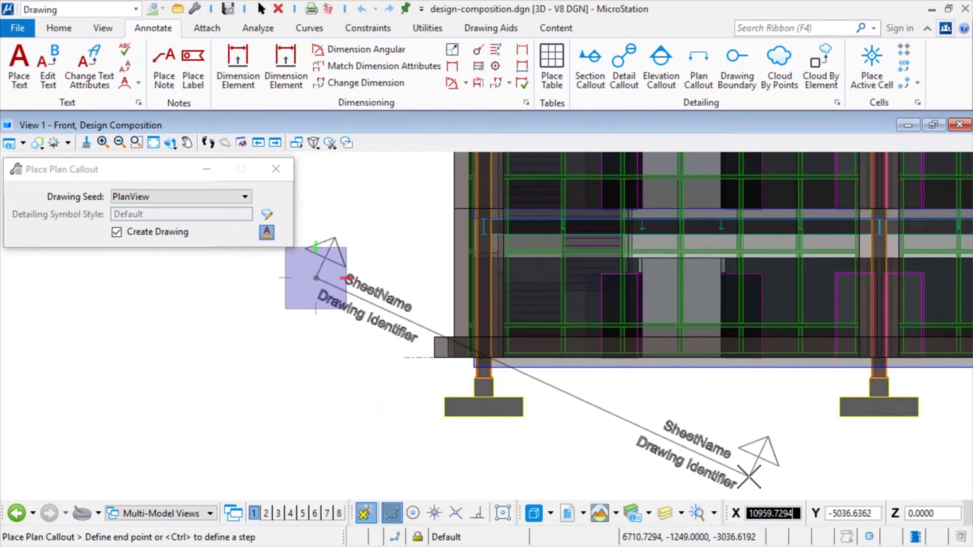
Place the callout end at X 3000 and enter a 4000 plan depth
scroll(741, 477, "down", 5)
middle_click_drag(895, 469, 207, 429)
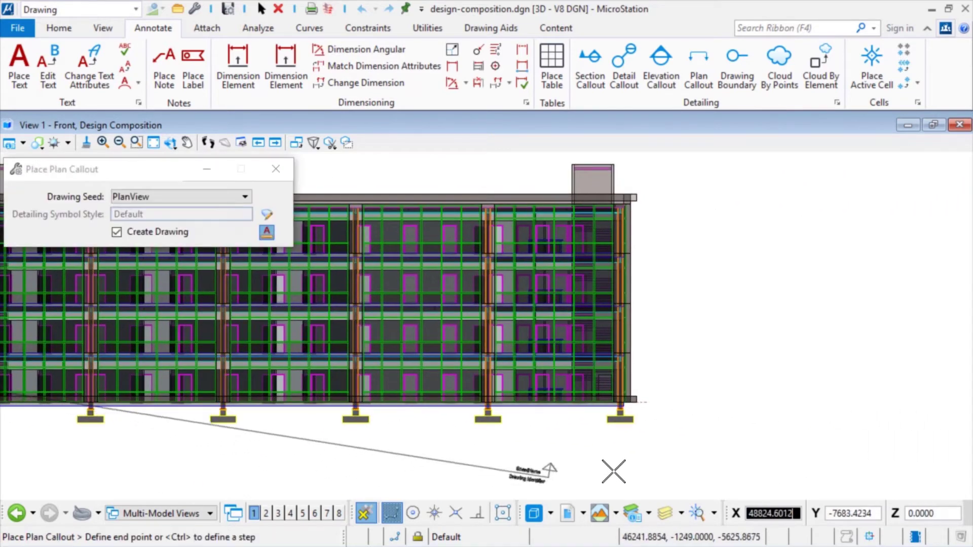
scroll(663, 404, "up", 6)
scroll(658, 403, "up", 1)
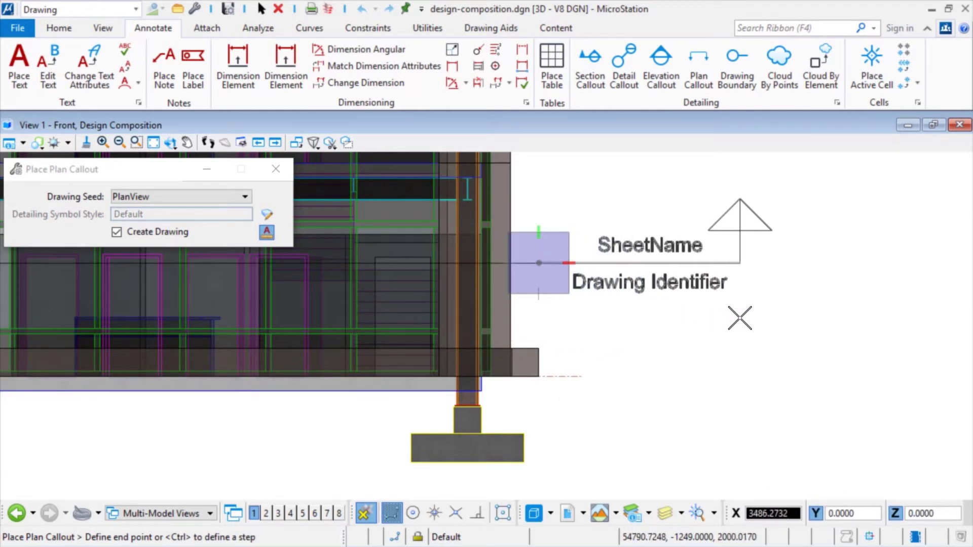
type("3000")
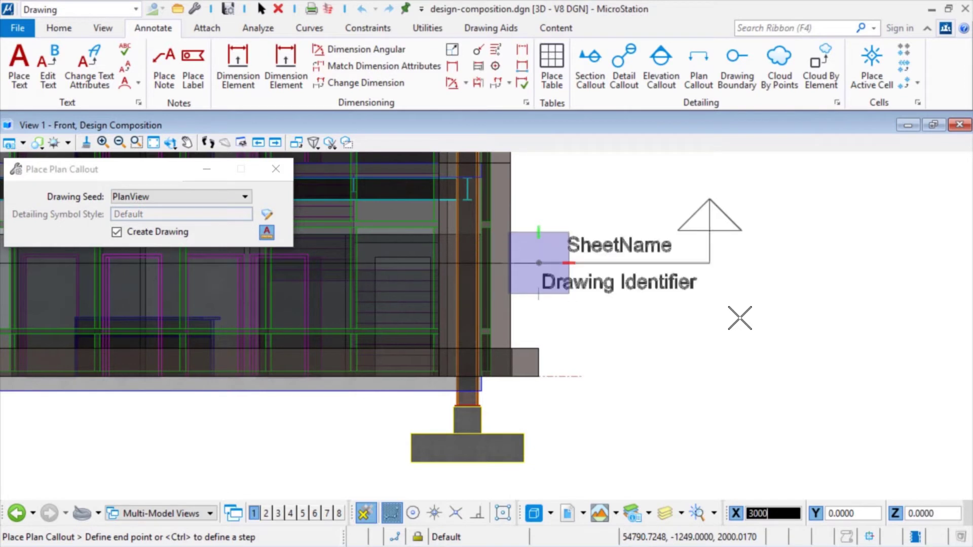
scroll(740, 318, "down", 1)
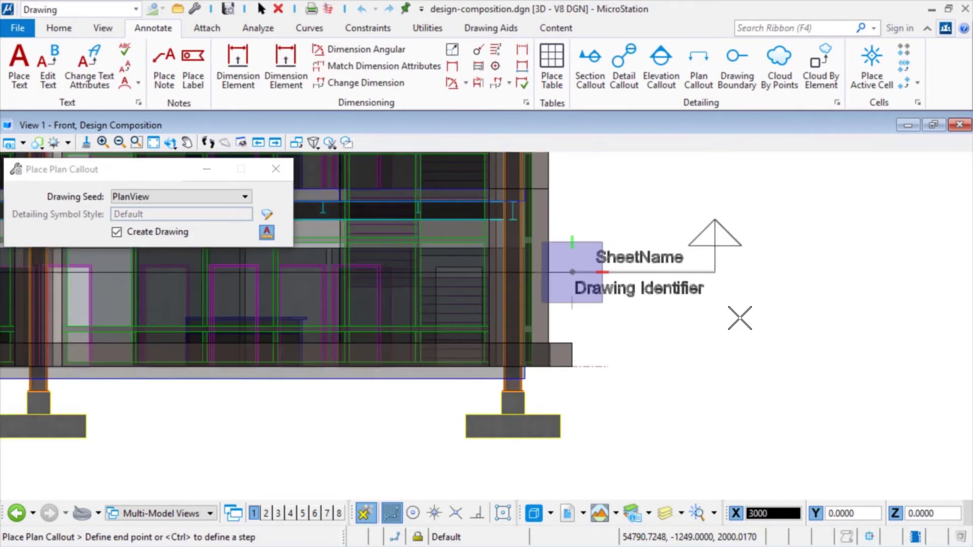
left_click(745, 348)
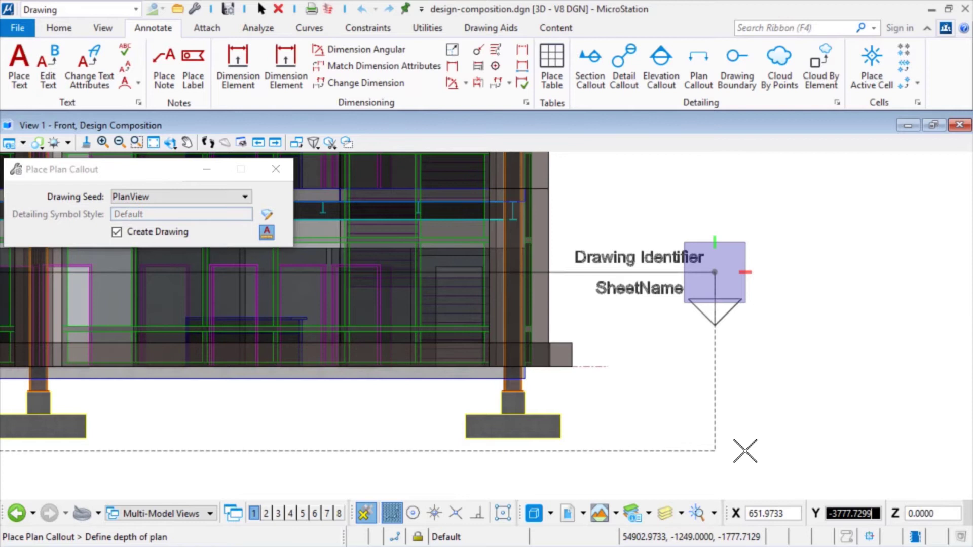
type("4000")
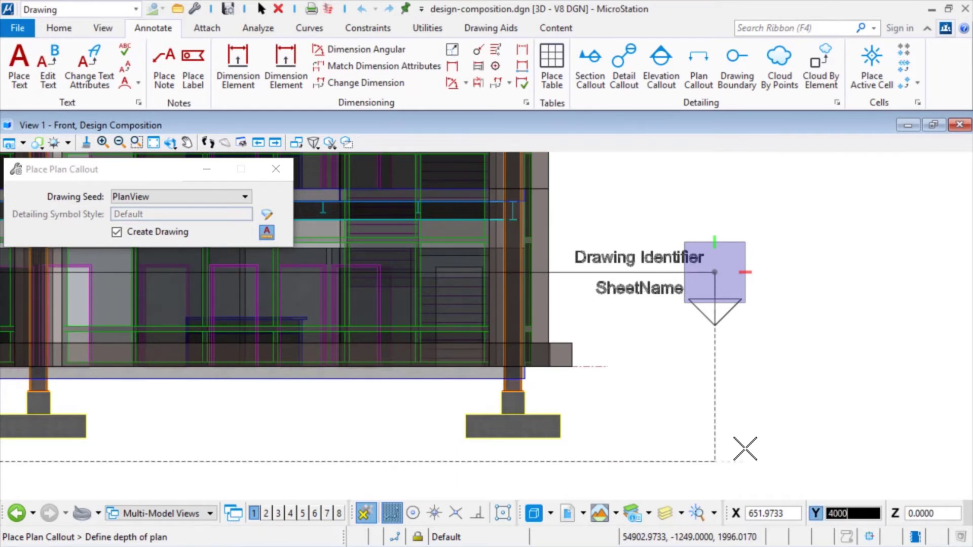
scroll(745, 448, "down", 5)
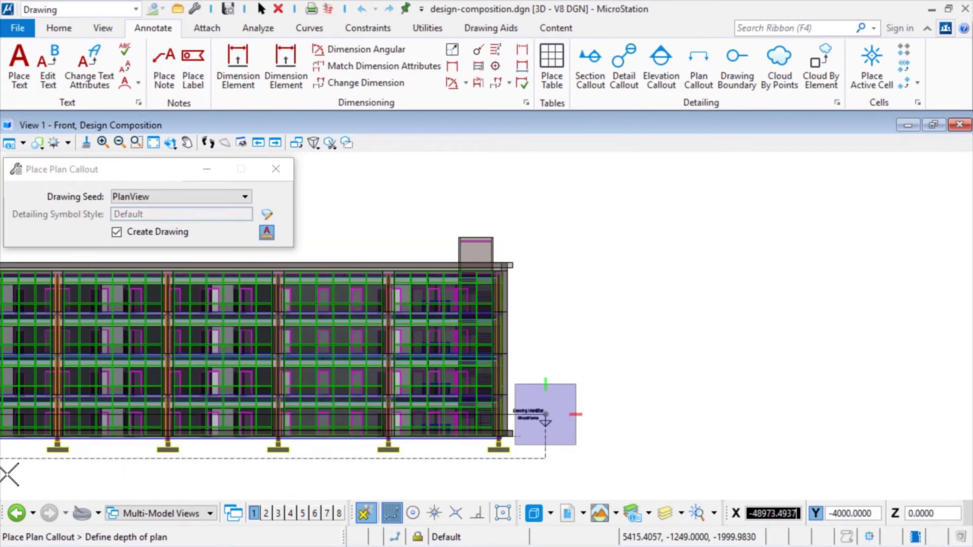
middle_click_drag(7, 474, 272, 472)
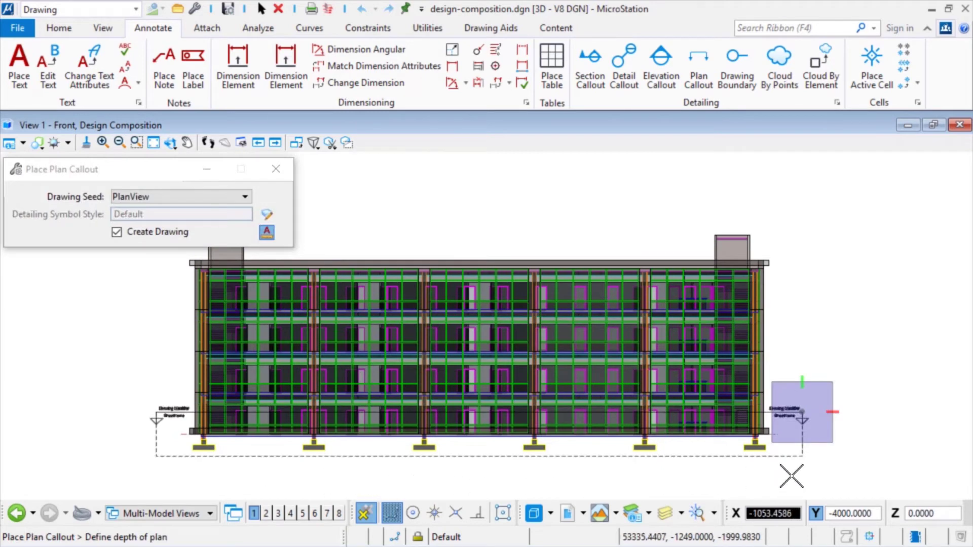
Accept the 4000 depth, name the drawing 'Ground Floor Plan', and enable a separate drawing-model file
left_click(791, 477)
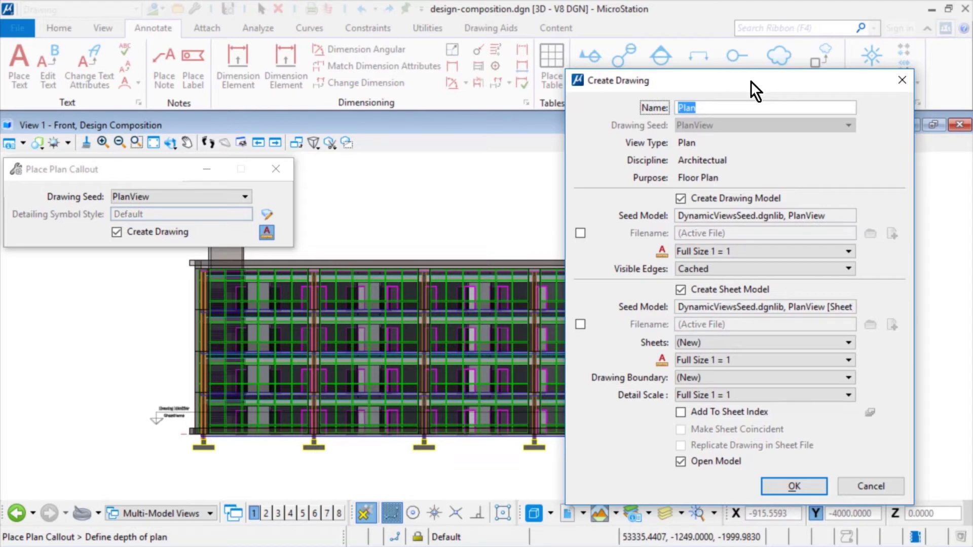
type("Ground Floor")
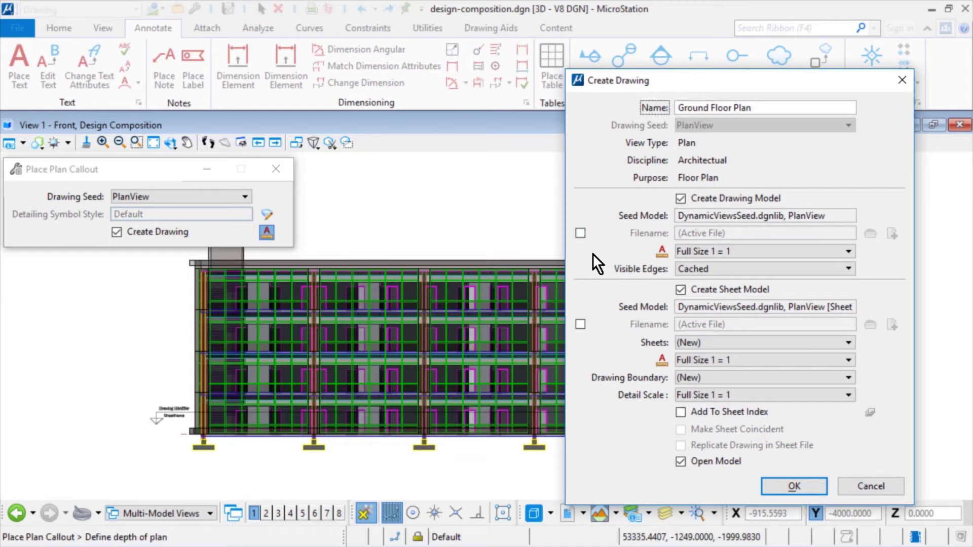
left_click(580, 234)
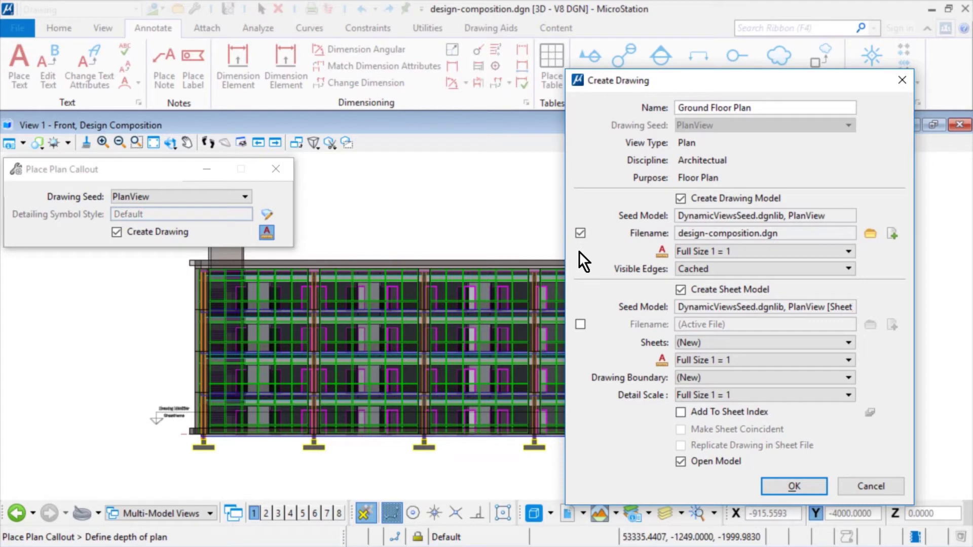
Create a new ground-floorplan.dgn file for the drawing model
left_click(888, 235)
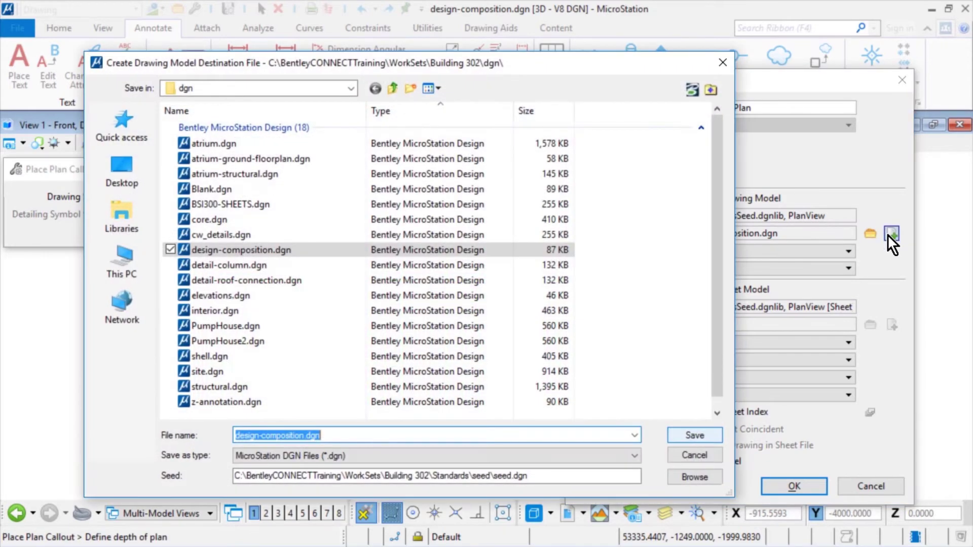
type("ground")
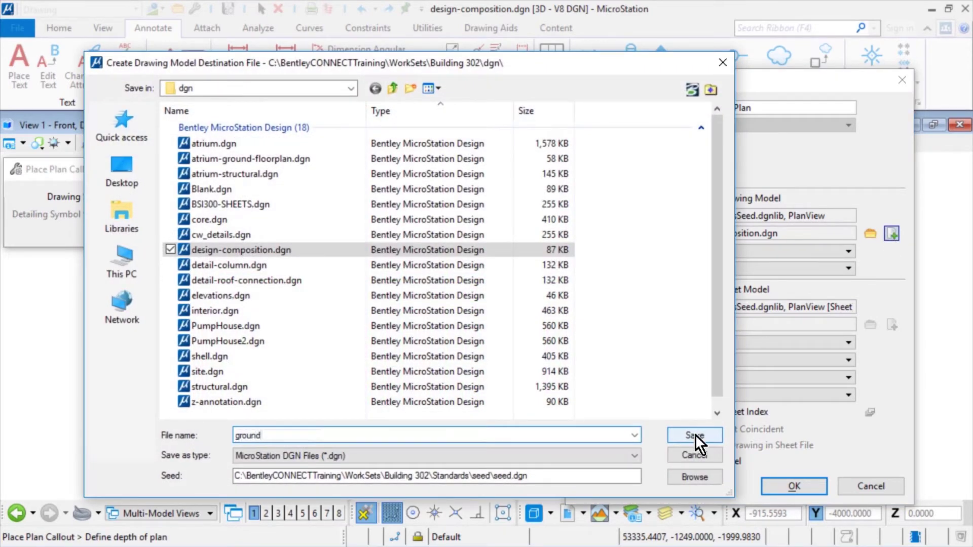
type("-floorplan")
left_click(707, 436)
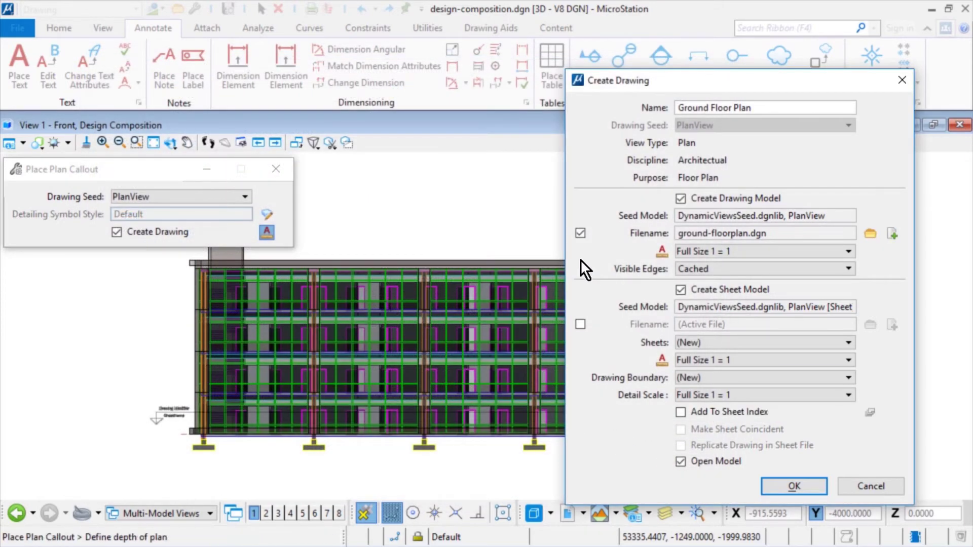
Set the drawing annotation scale to 1:100 and Visible Edges to Dynamic
left_click(755, 250)
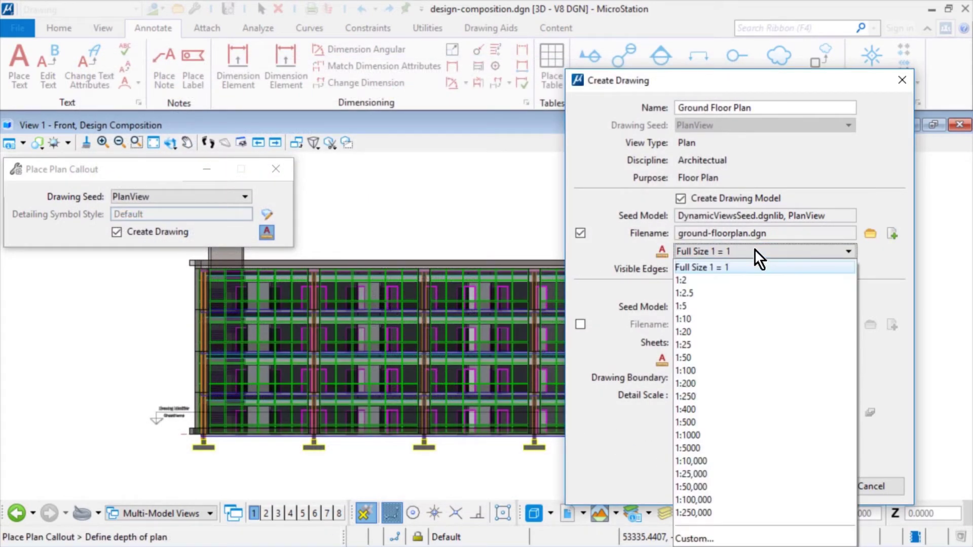
left_click(723, 368)
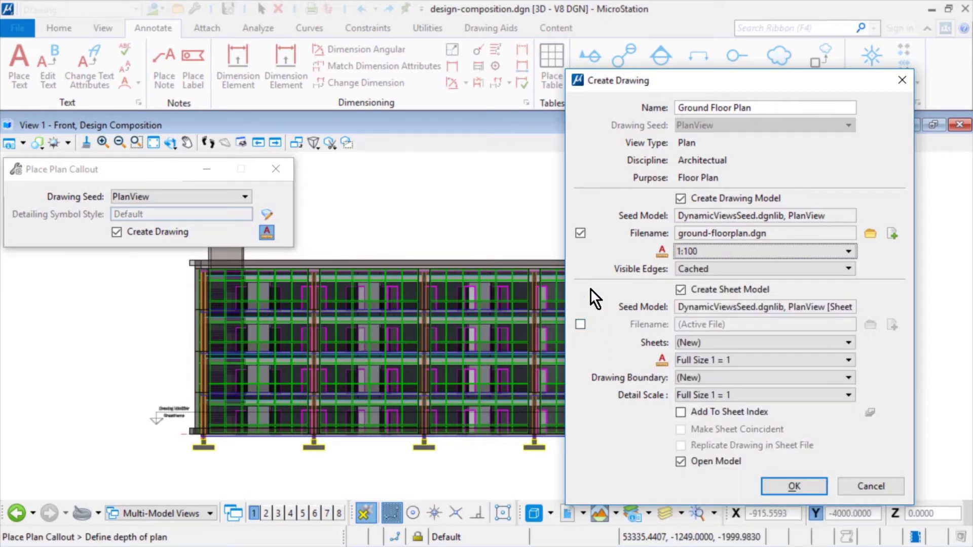
left_click(722, 269)
left_click(742, 255)
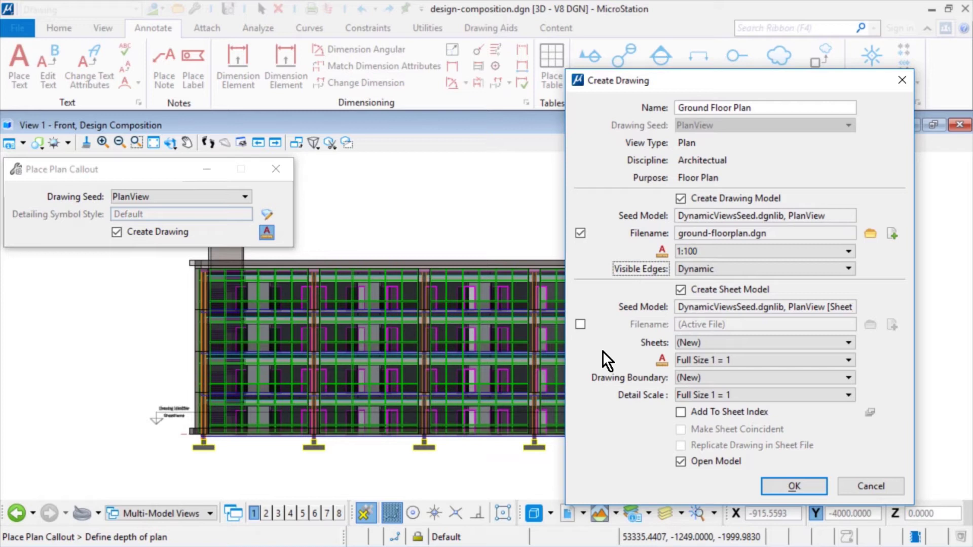
Store the sheet model in the existing BSI300-SHEETS.dgn file
left_click(581, 324)
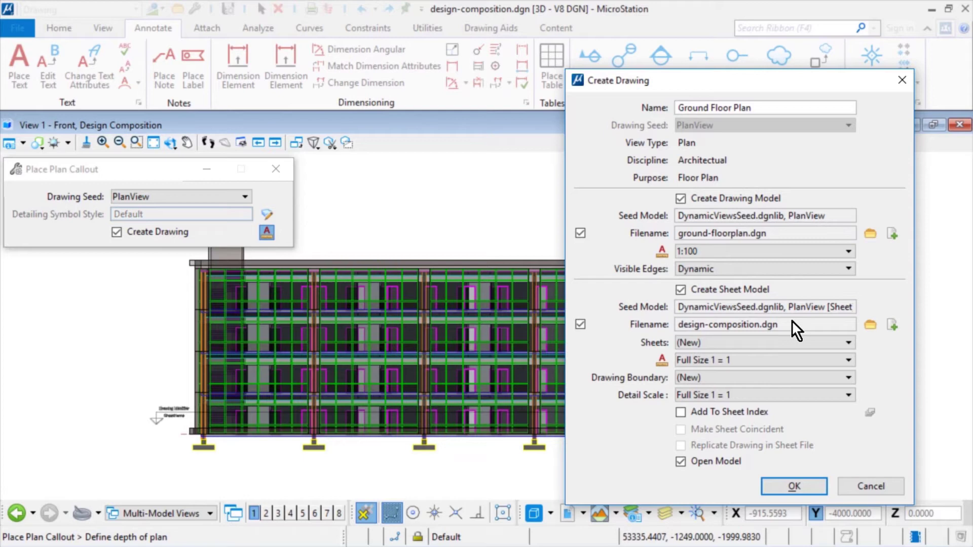
left_click(871, 324)
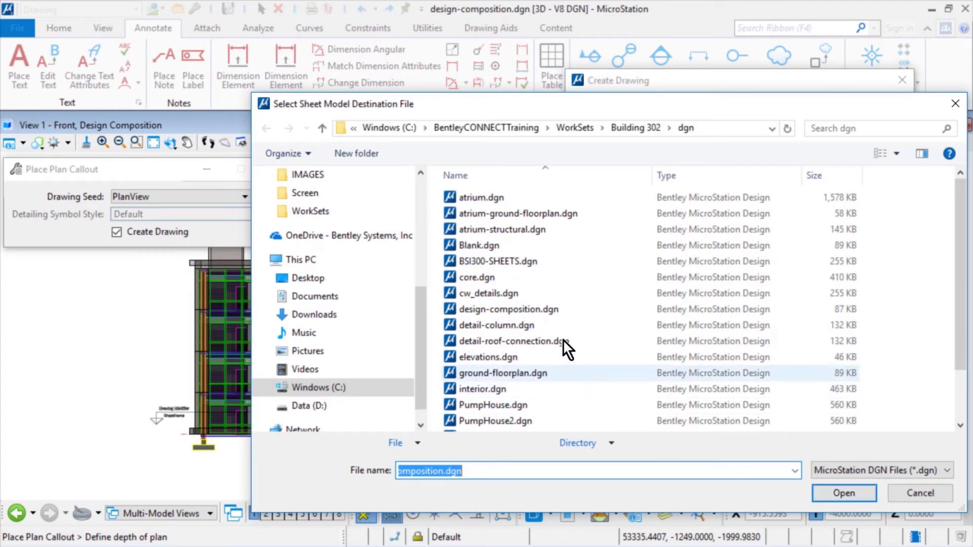
left_click(563, 262)
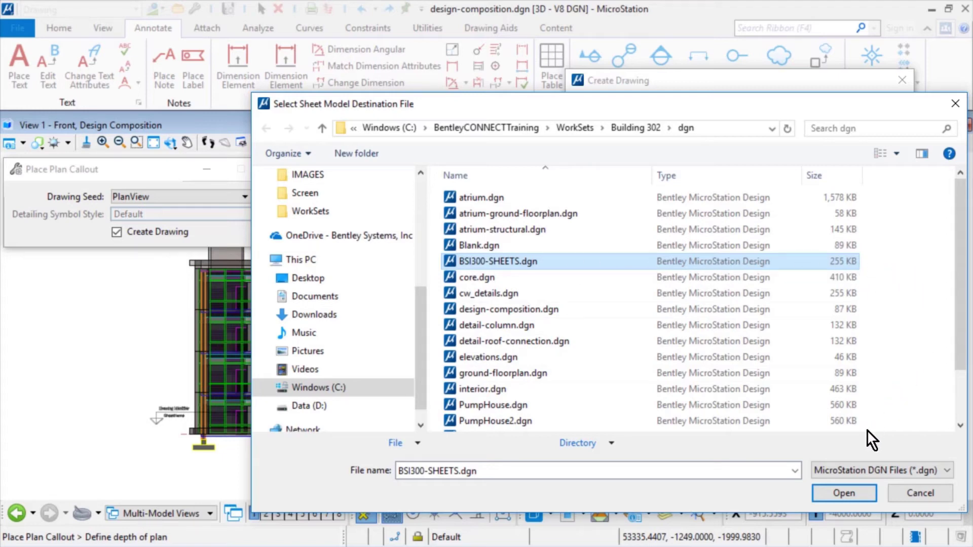
left_click(861, 492)
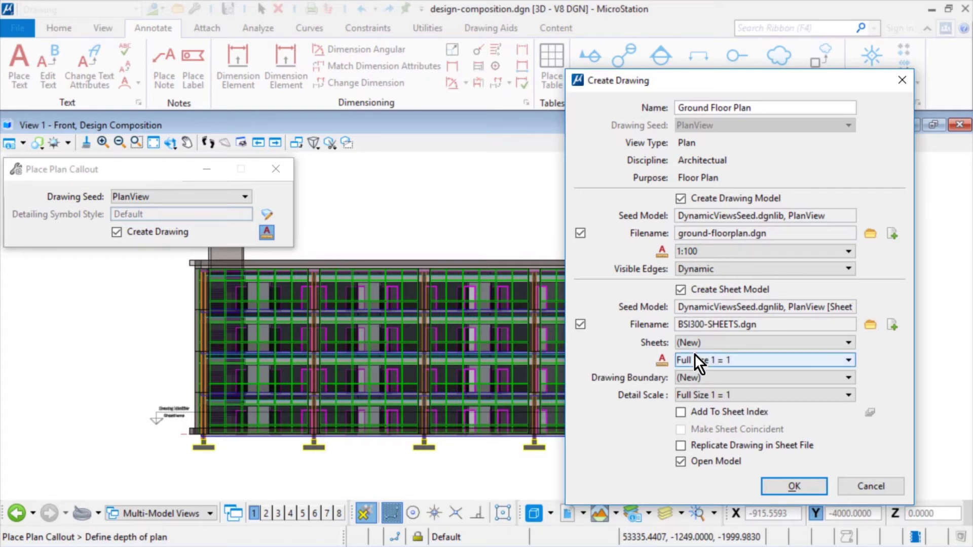
Set sheet scale 1:100, PlanView drawing boundary, and detail scale 1:100 fitted to the boundary
left_click(768, 359)
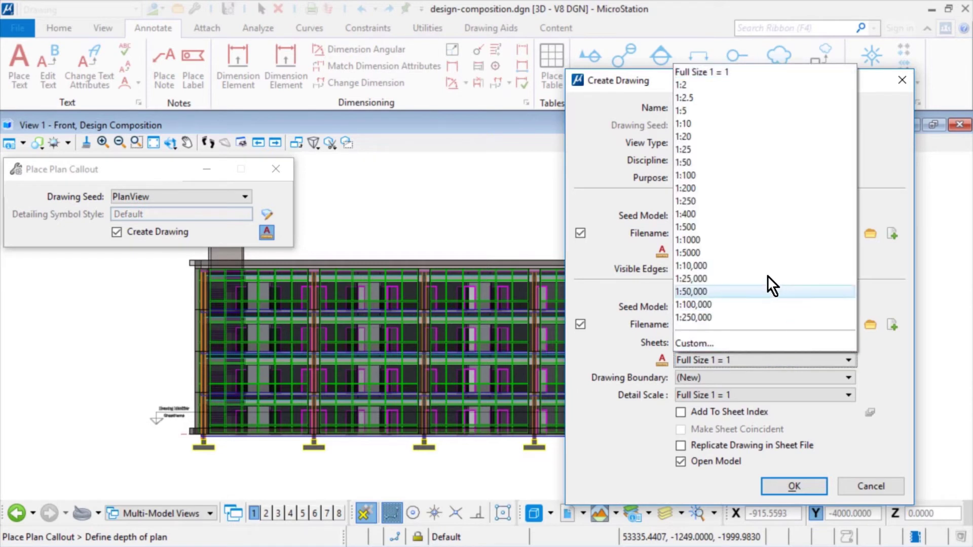
left_click(705, 175)
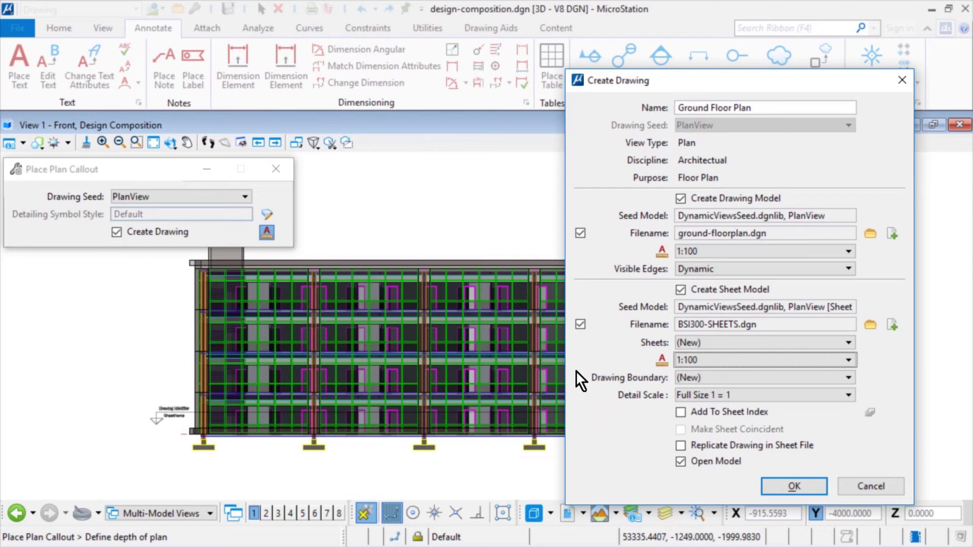
left_click(806, 378)
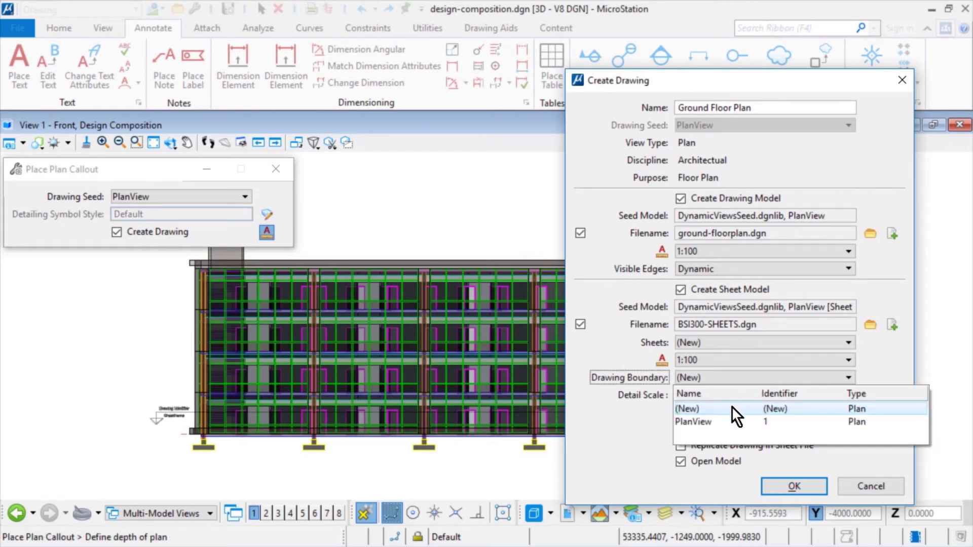
left_click(726, 422)
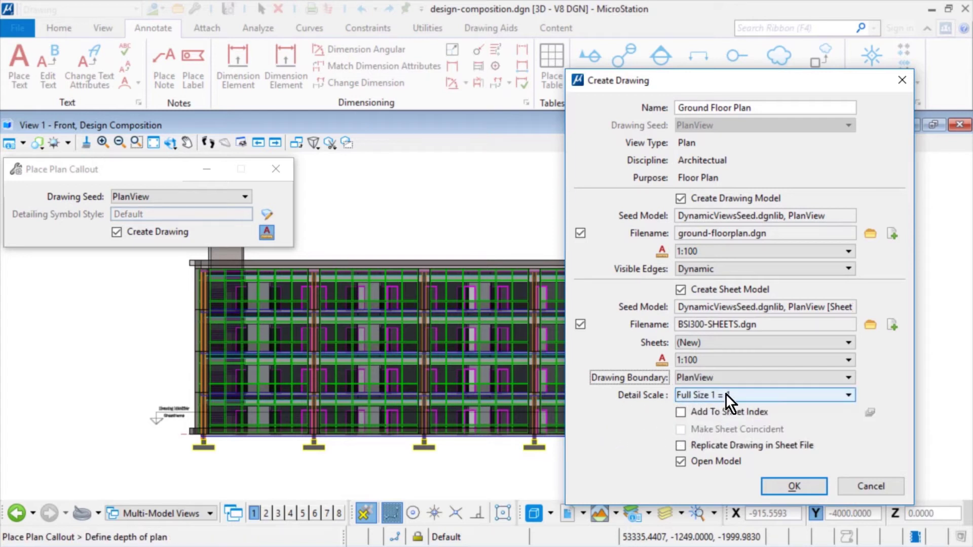
left_click(765, 394)
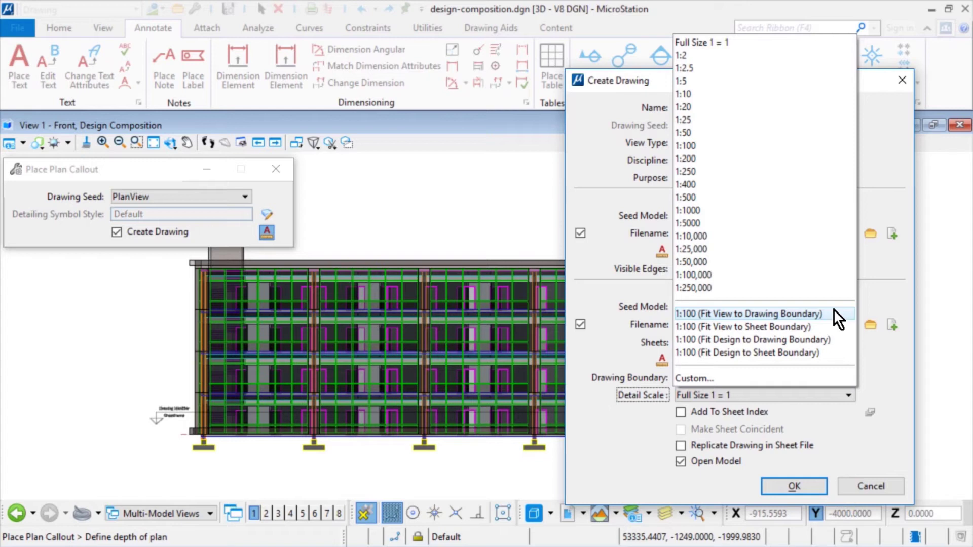
left_click(834, 312)
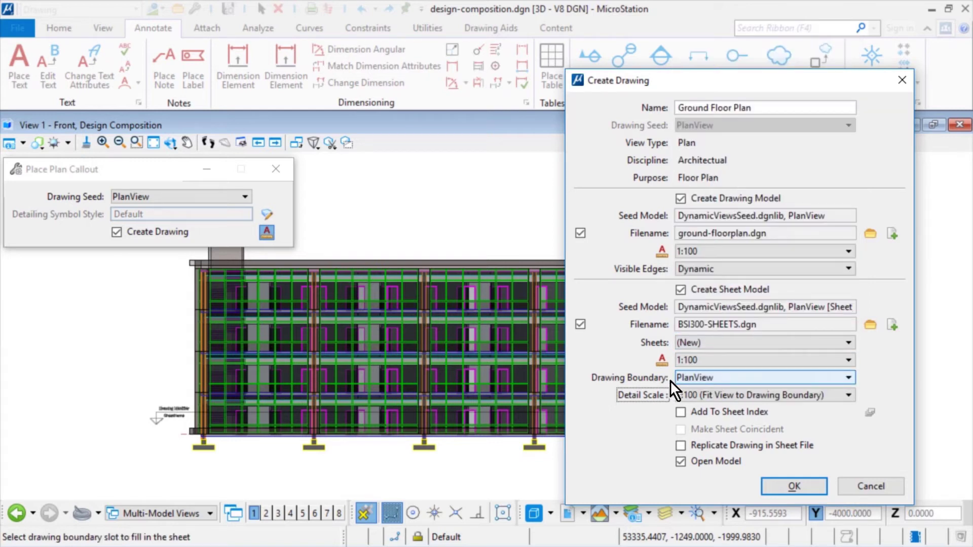
Enable Add To Sheet Index and choose Building 302's 100 - Plans folder
left_click(681, 412)
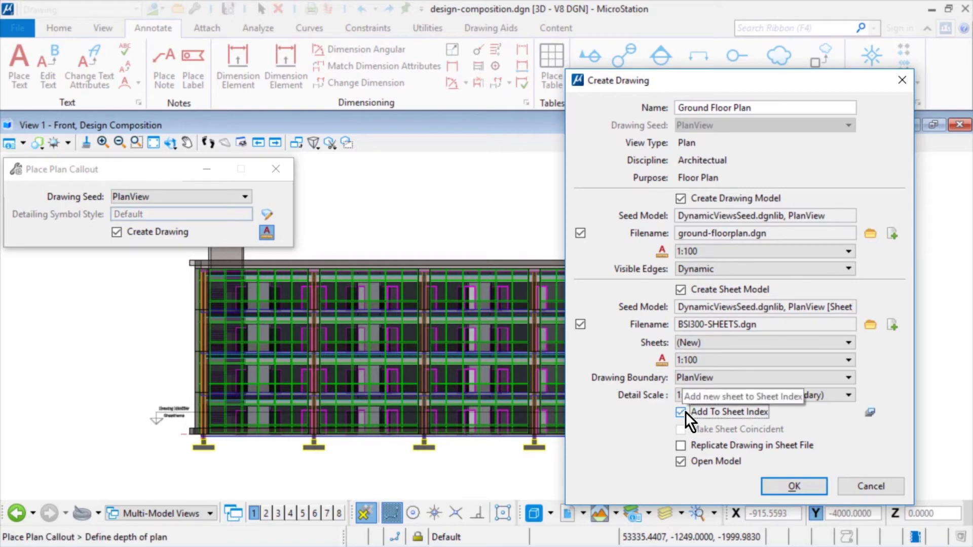
left_click(867, 411)
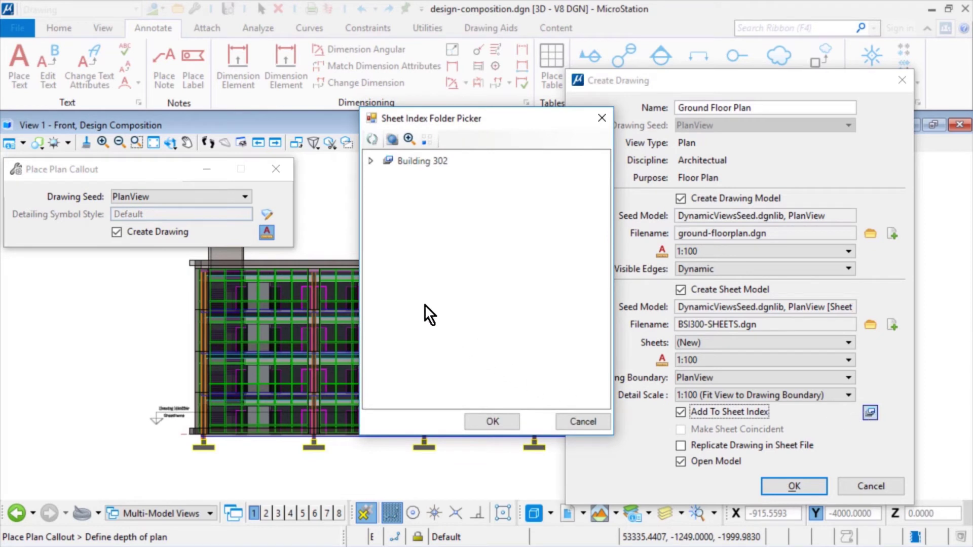
left_click(371, 161)
left_click(371, 160)
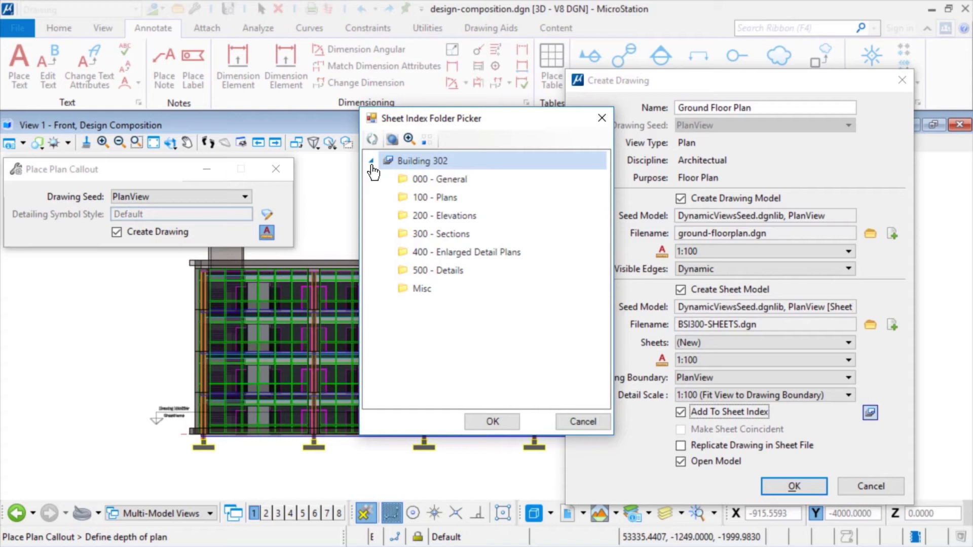
left_click(519, 198)
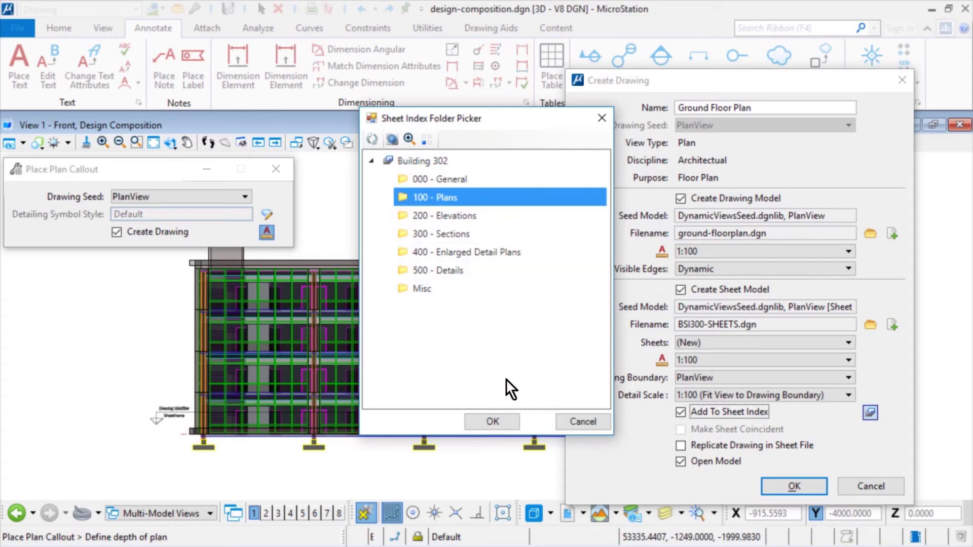
left_click(507, 419)
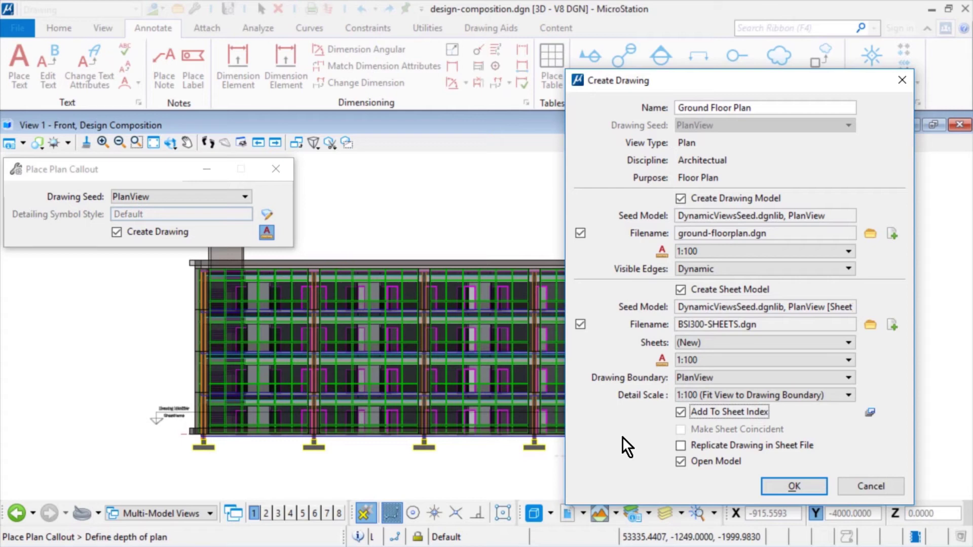
left_click(768, 485)
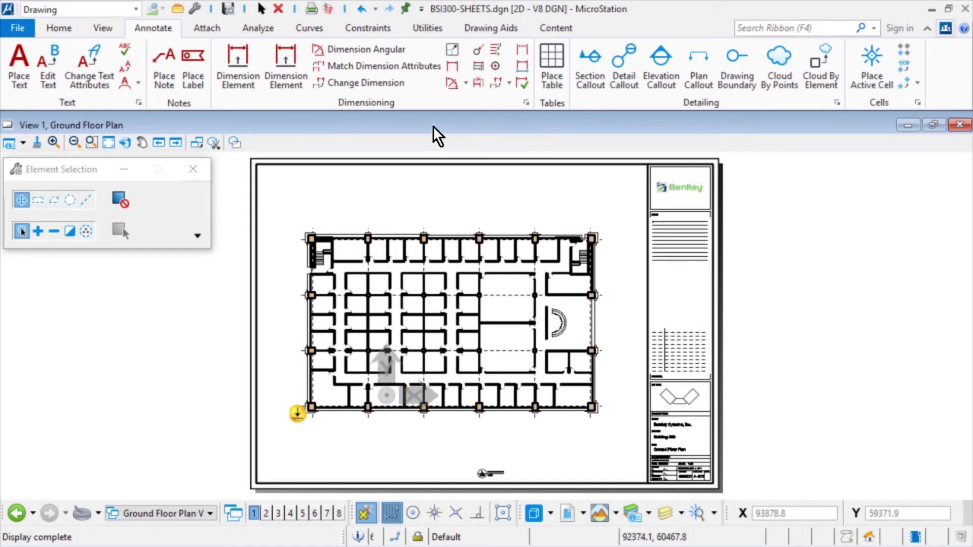
Open Explorer's Sheet Index and select A-101 Ground Floor Plan under Building 302 > 100 - Plans
left_click(57, 28)
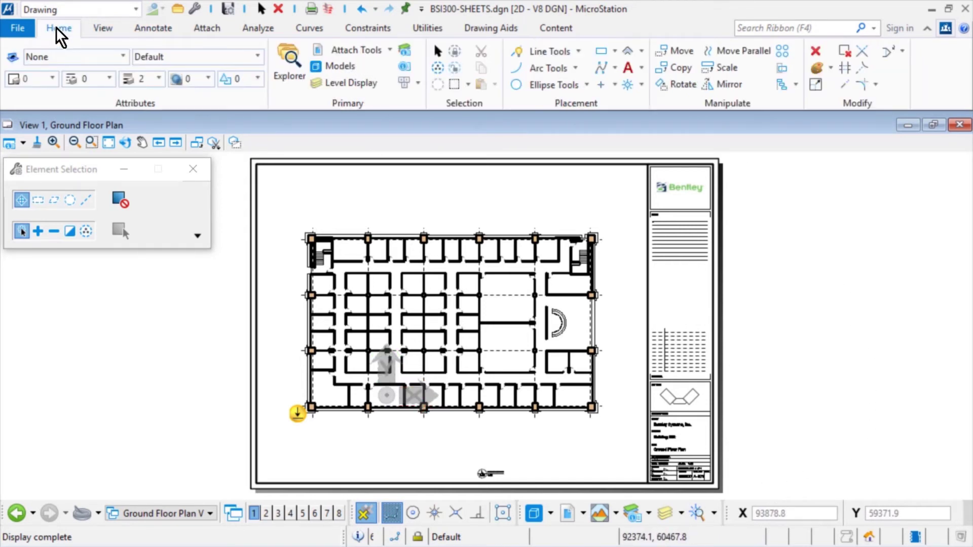
left_click(294, 87)
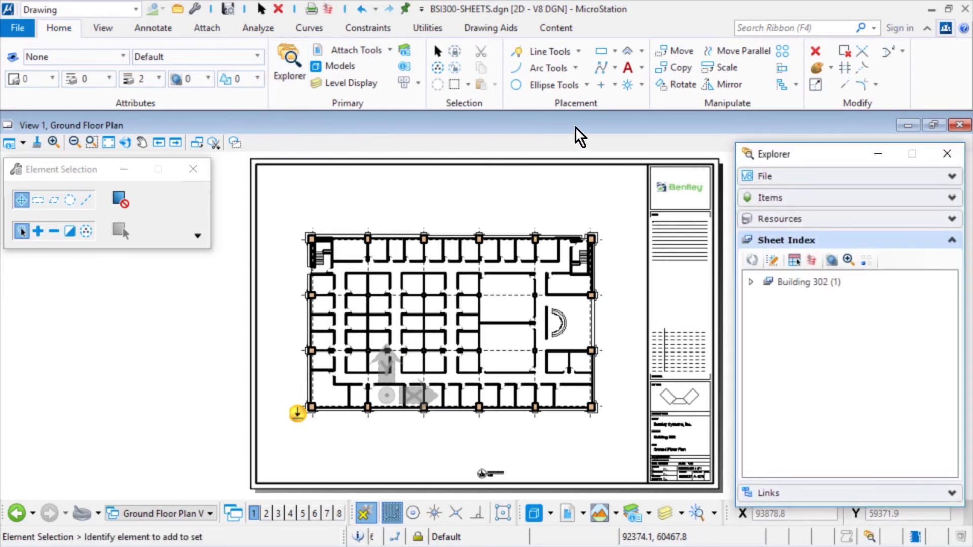
left_click(749, 282)
left_click(766, 318)
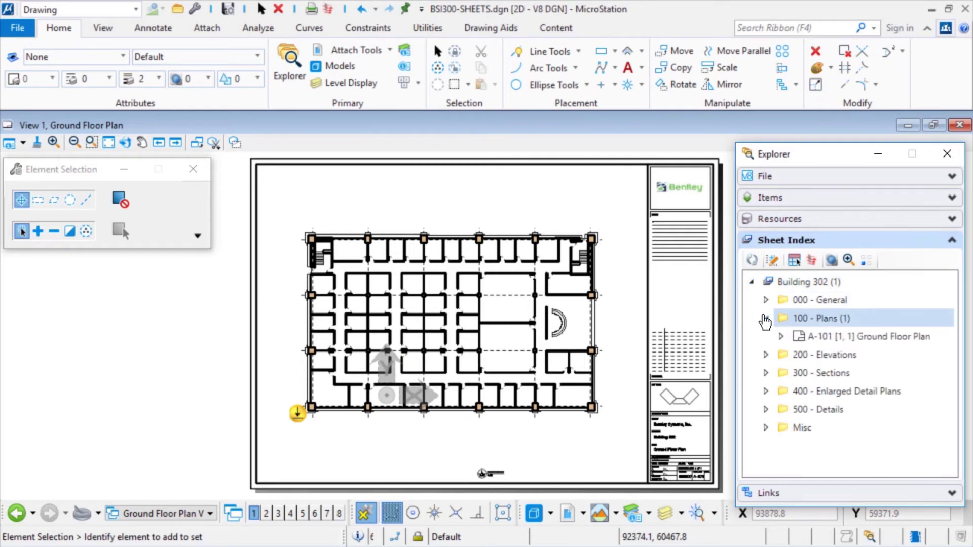
left_click(938, 336)
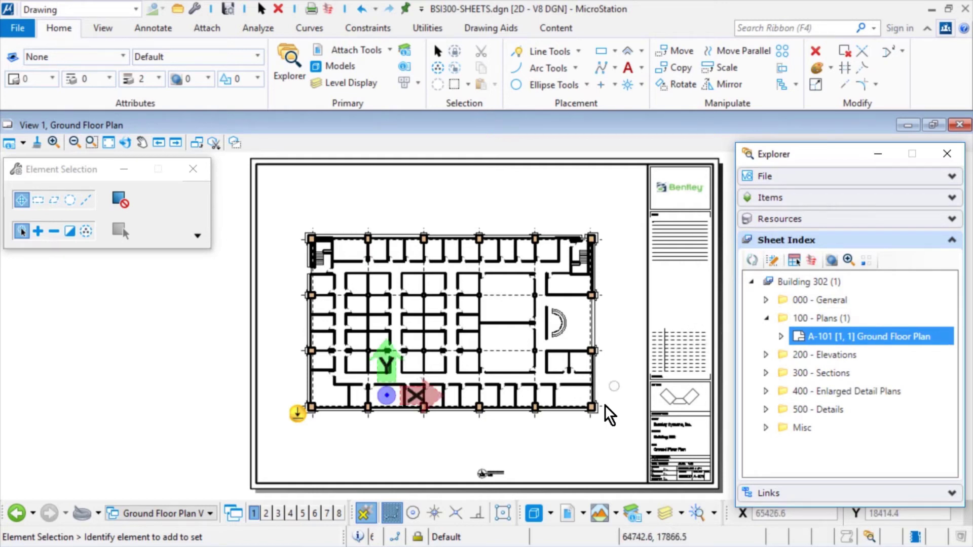
scroll(725, 487, "up", 1)
scroll(719, 491, "up", 6)
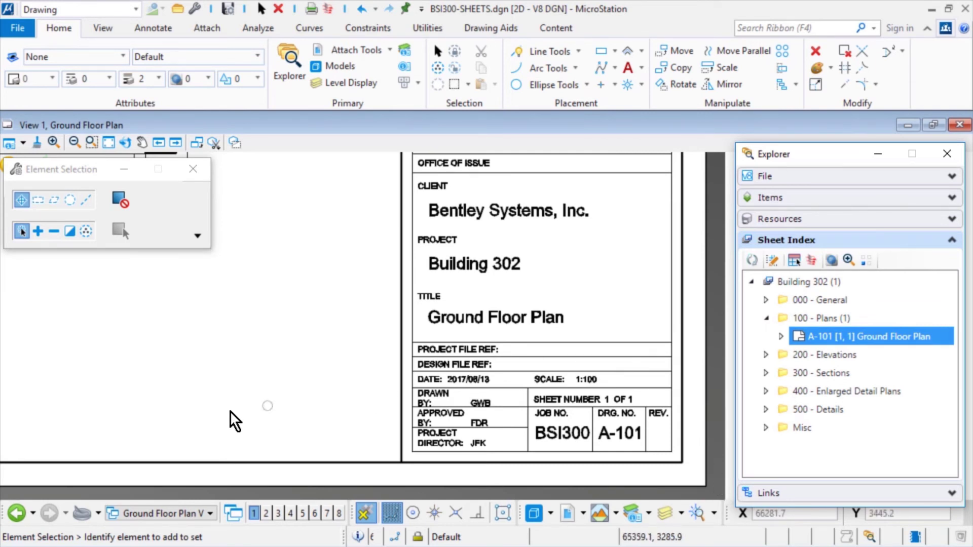
mouse_move(31, 370)
middle_mouse_down()
mouse_move(558, 400)
mouse_move(680, 373)
mouse_move(701, 359)
middle_mouse_up()
right_click(701, 358)
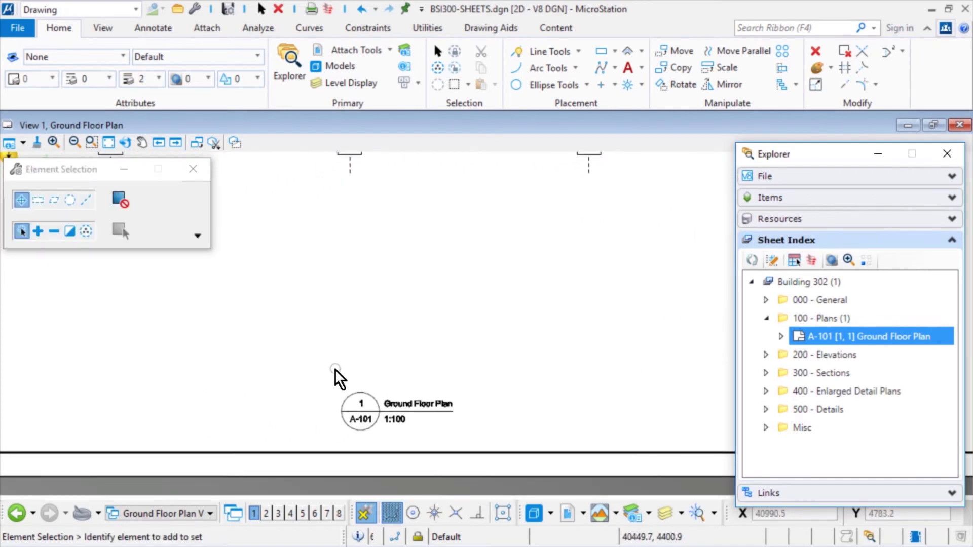
scroll(325, 431, "up", 2)
scroll(337, 433, "up", 2)
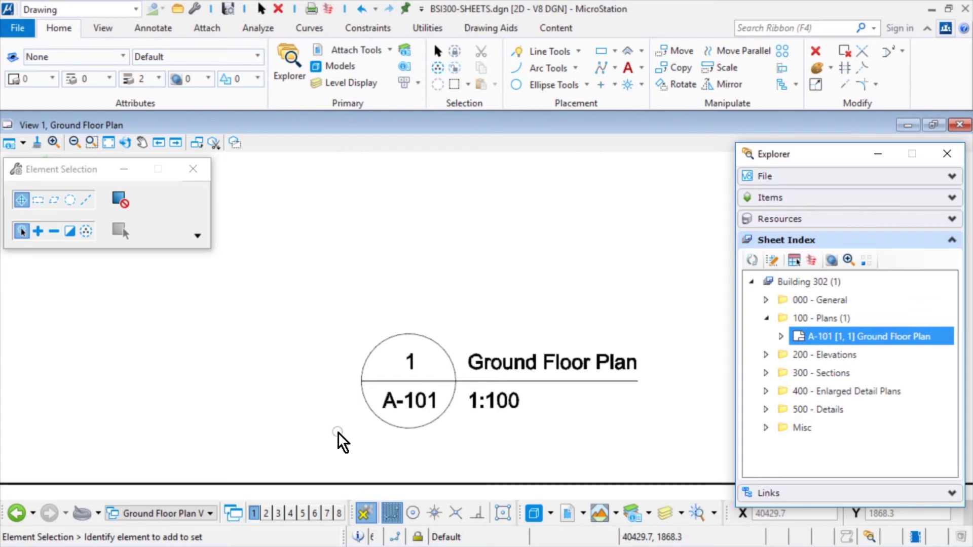
scroll(339, 433, "down", 3)
middle_click(338, 432)
middle_click(338, 433)
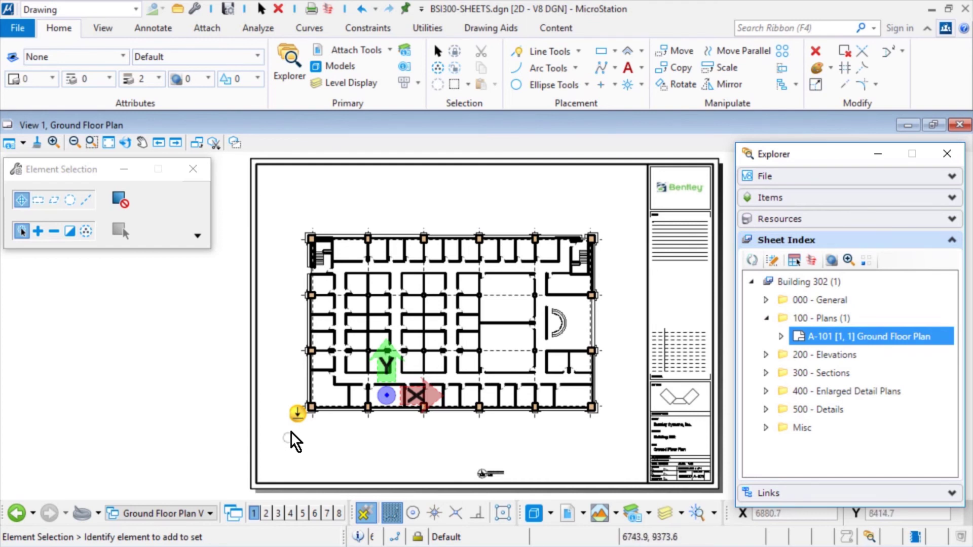
Open the Ground Floor Plan's design model from the plan callout marker's toolbox
left_click(299, 415)
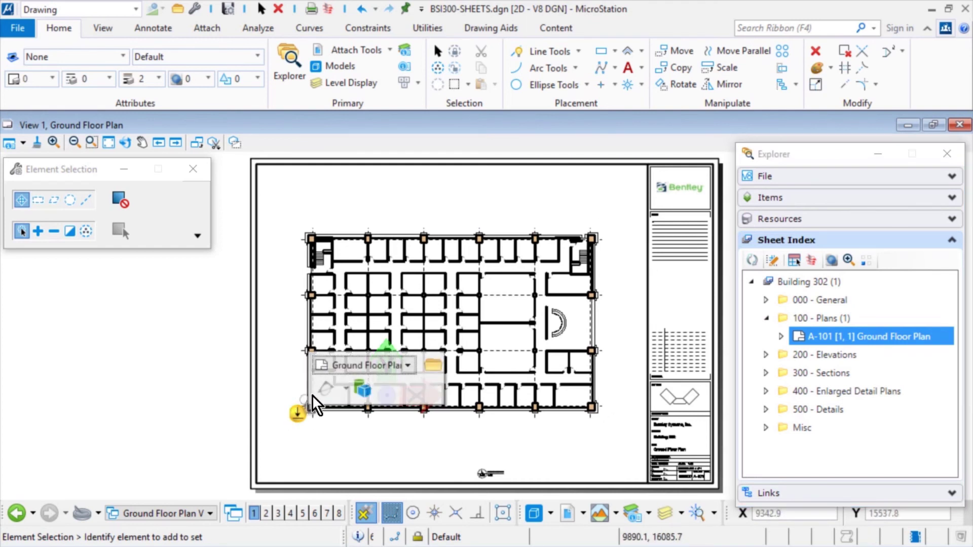
left_click(362, 388)
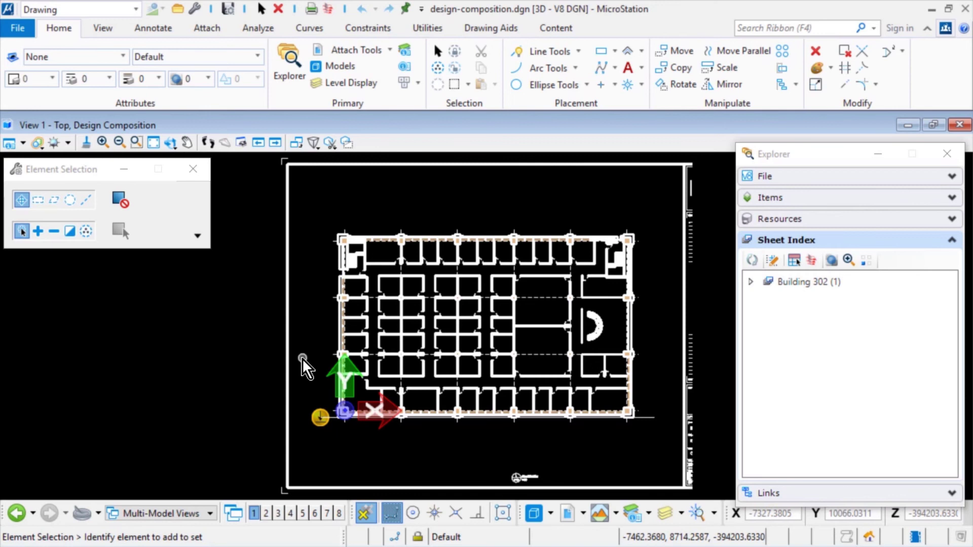
Select the plan's clip volume and push its bottom and left sides outward
left_click(320, 417)
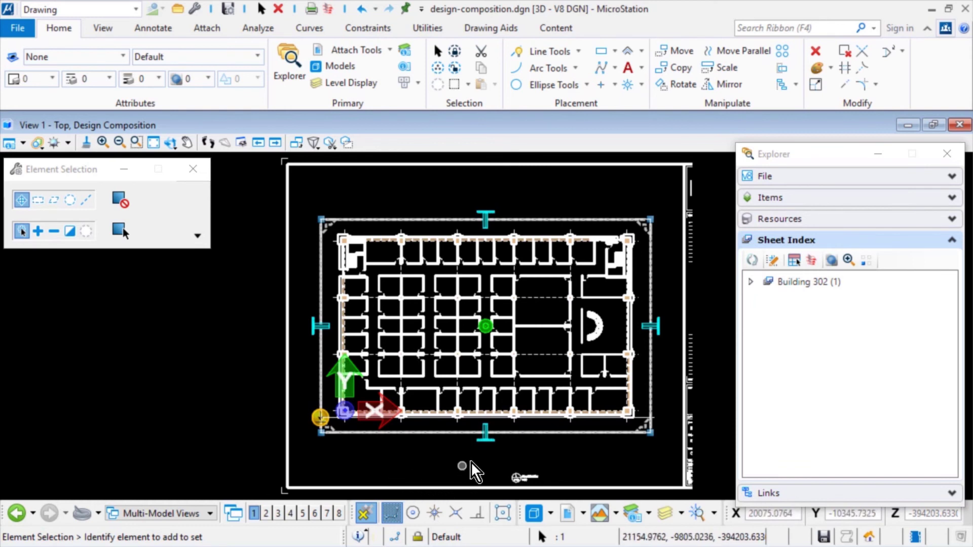
left_click(485, 439)
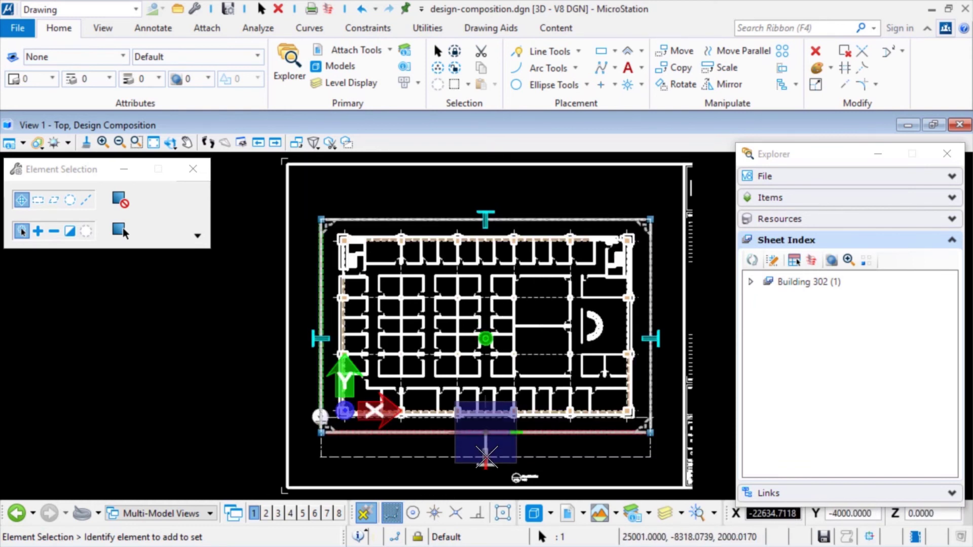
left_click(486, 455)
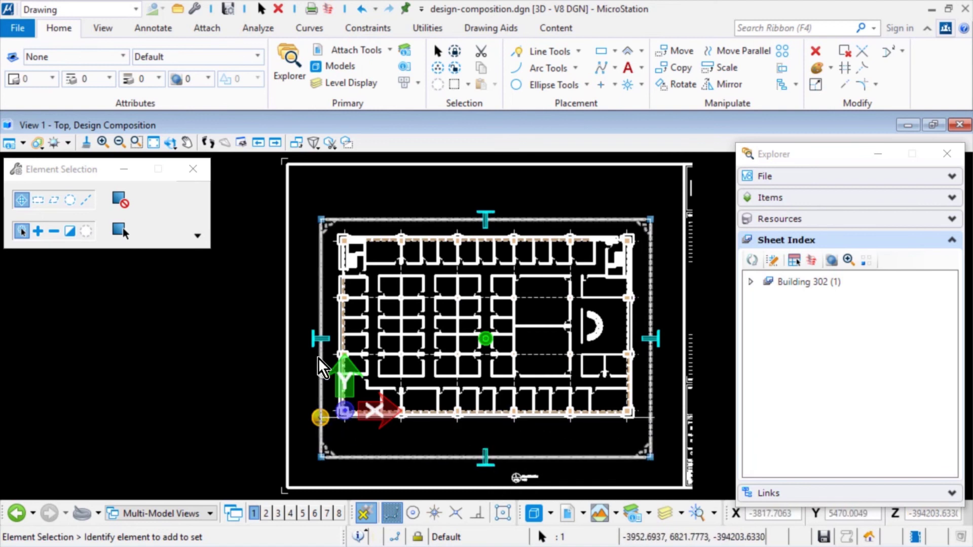
left_click(315, 338)
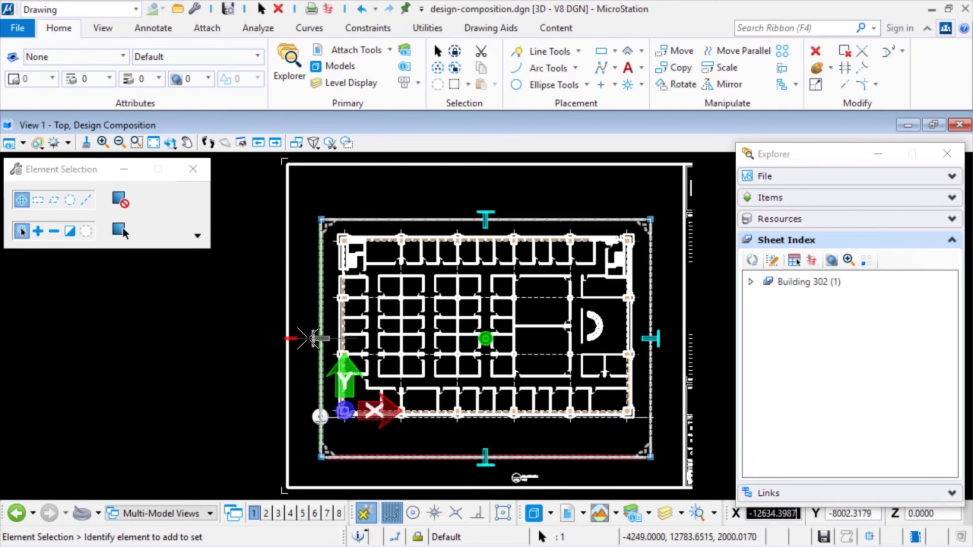
left_click(303, 338)
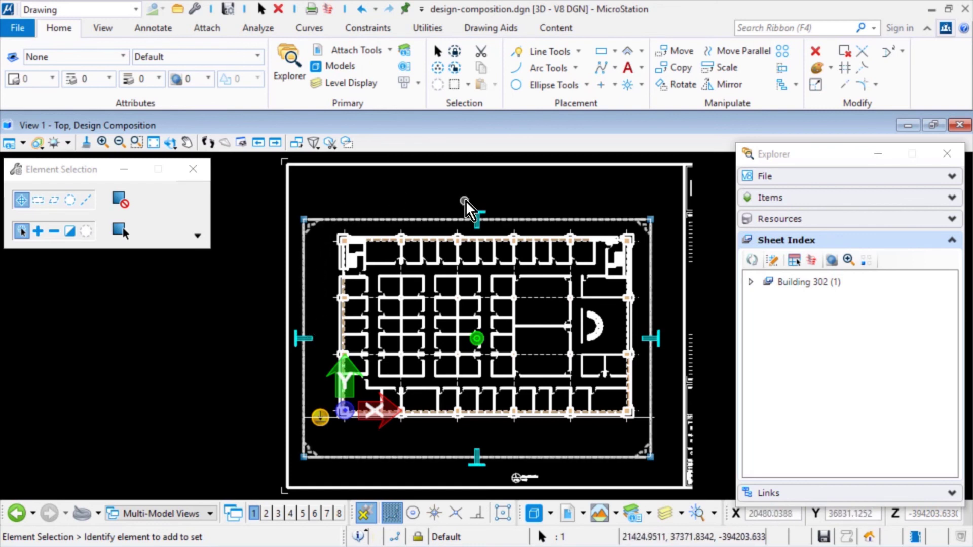
Push the clip volume's top and right sides outward, then clear the selection
left_click(476, 215)
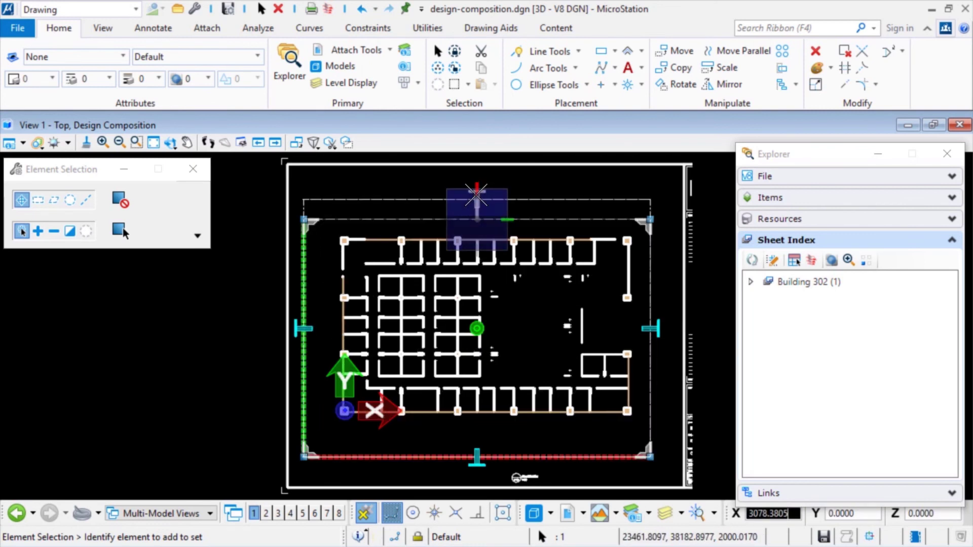
left_click(476, 191)
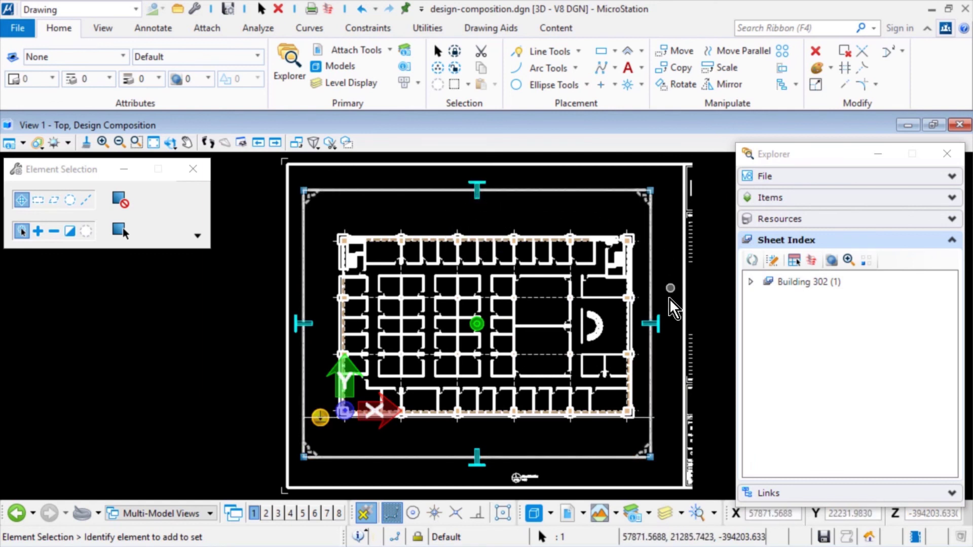
left_click(657, 323)
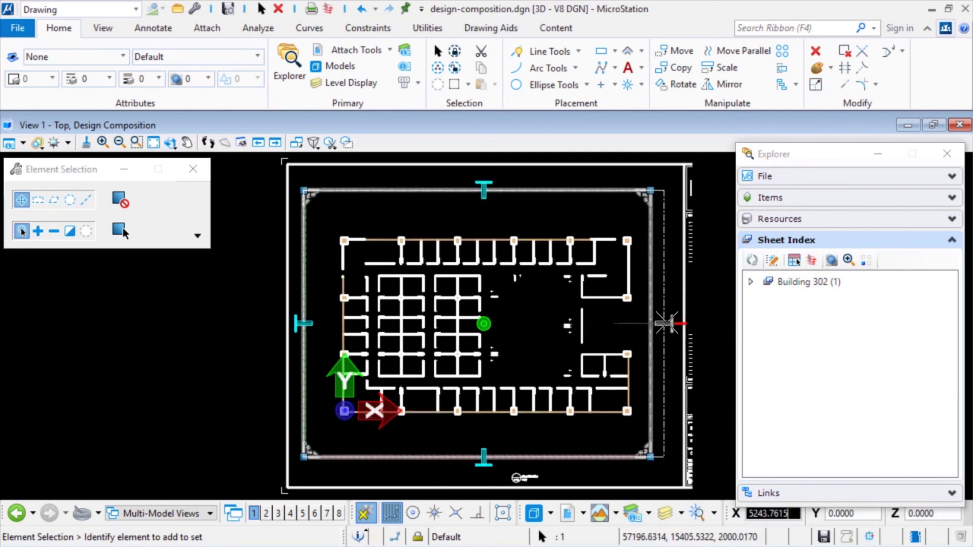
left_click(668, 323)
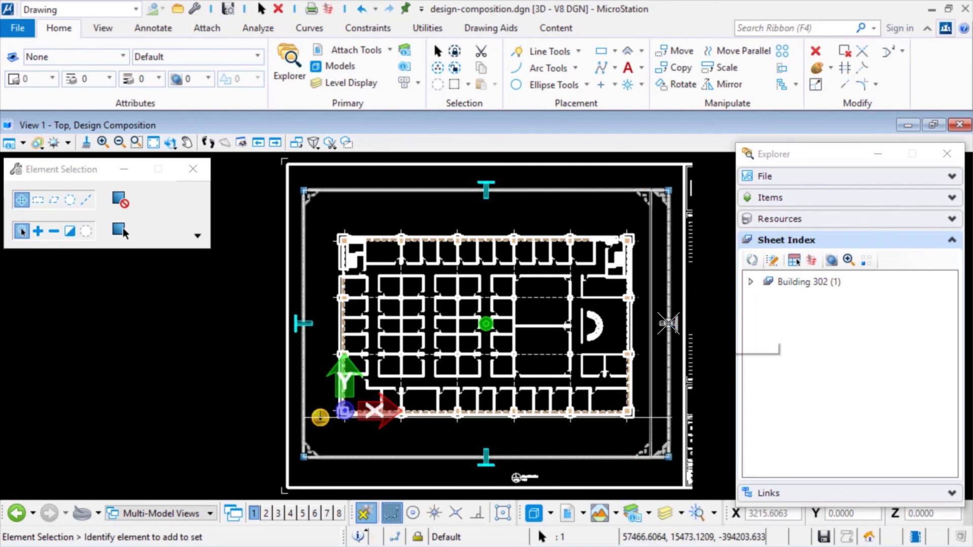
left_click(717, 300)
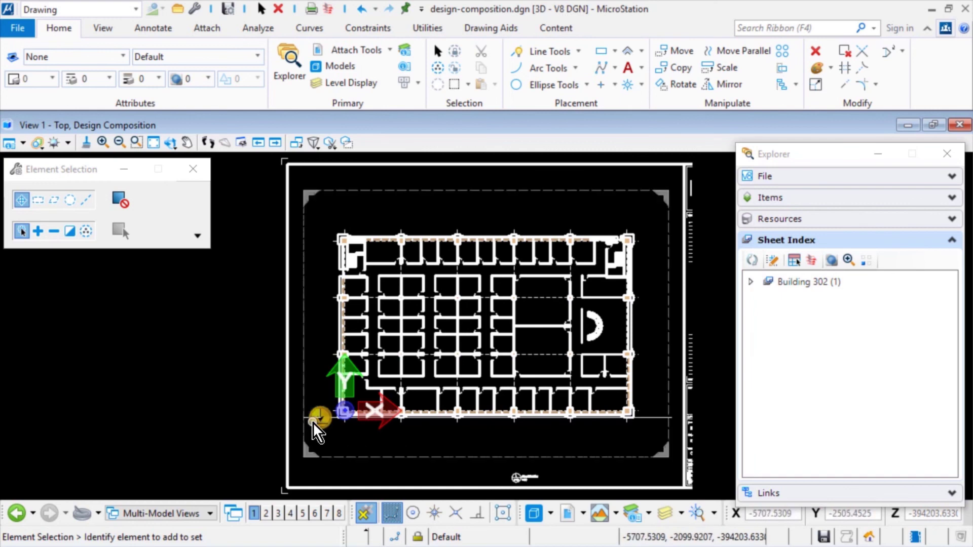
Use the plan callout's Open Target to go back to the Ground Floor Plan sheet, then pan the sheet into view
mouse_move(314, 422)
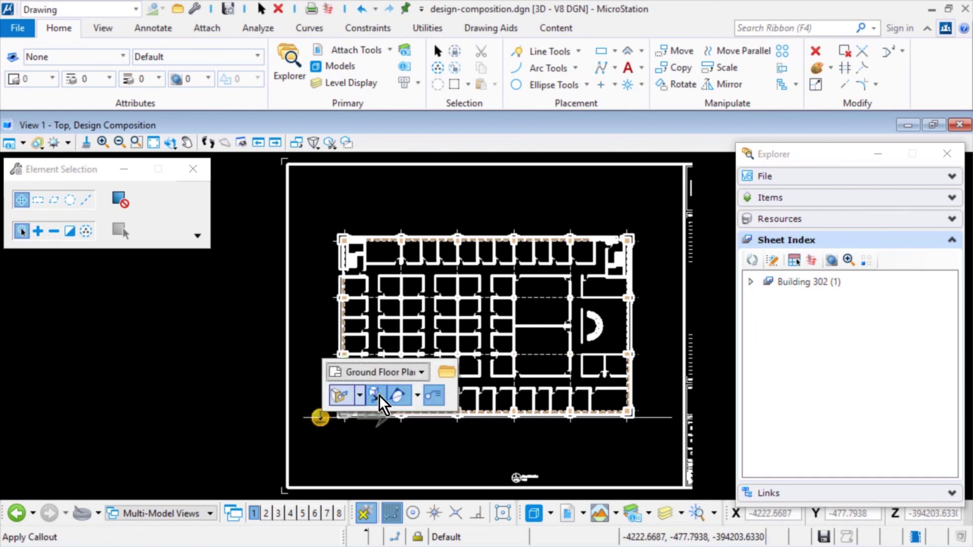
left_click(447, 372)
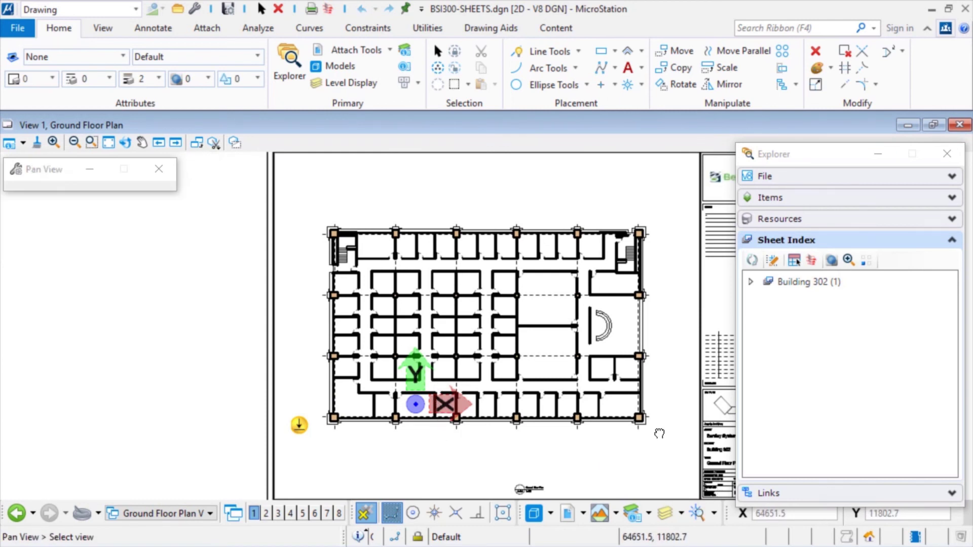
middle_click_drag(660, 443, 659, 434)
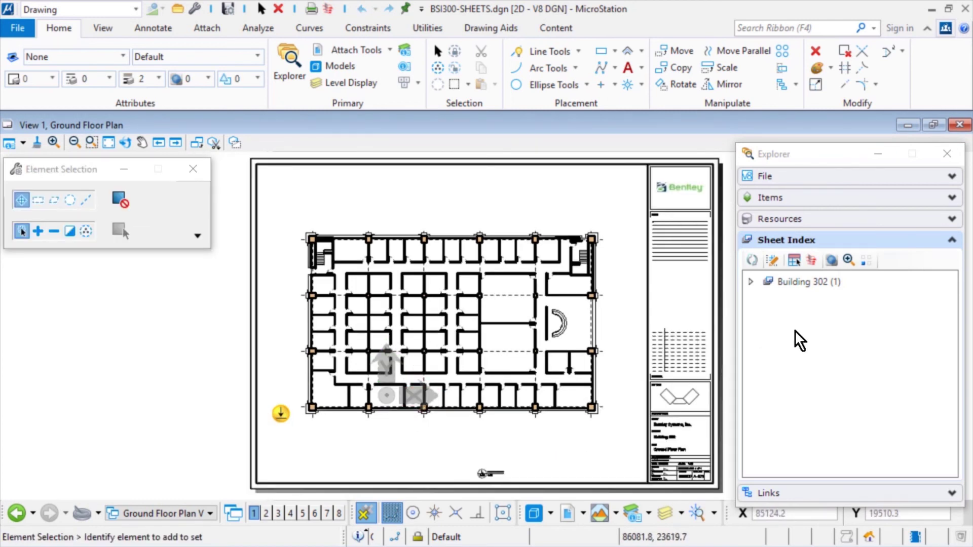